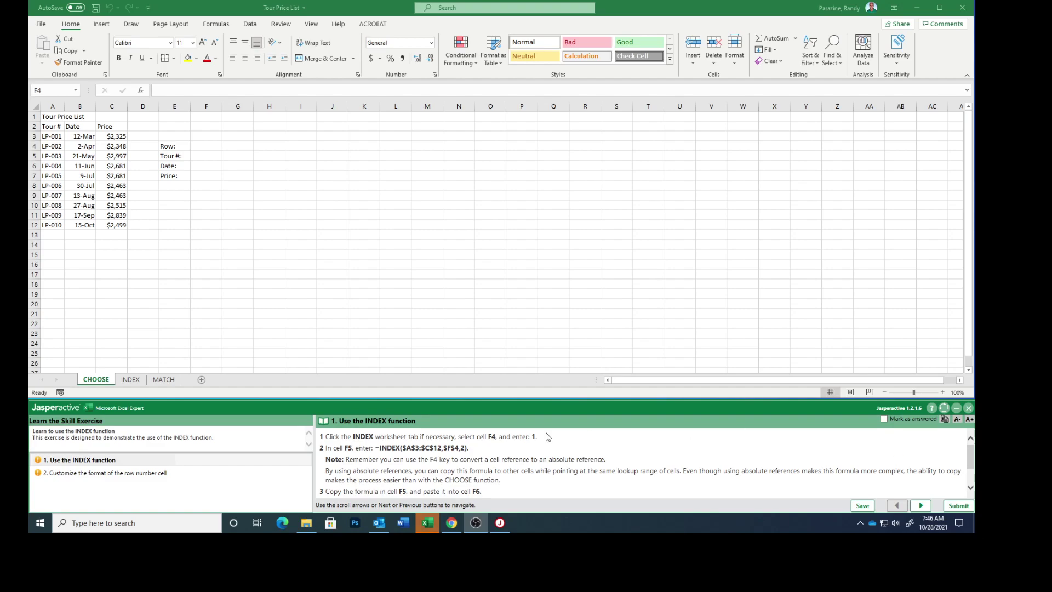
# Step: Switch to the INDEX worksheet of the Tour Price List workbook
pyautogui.click(133, 380)
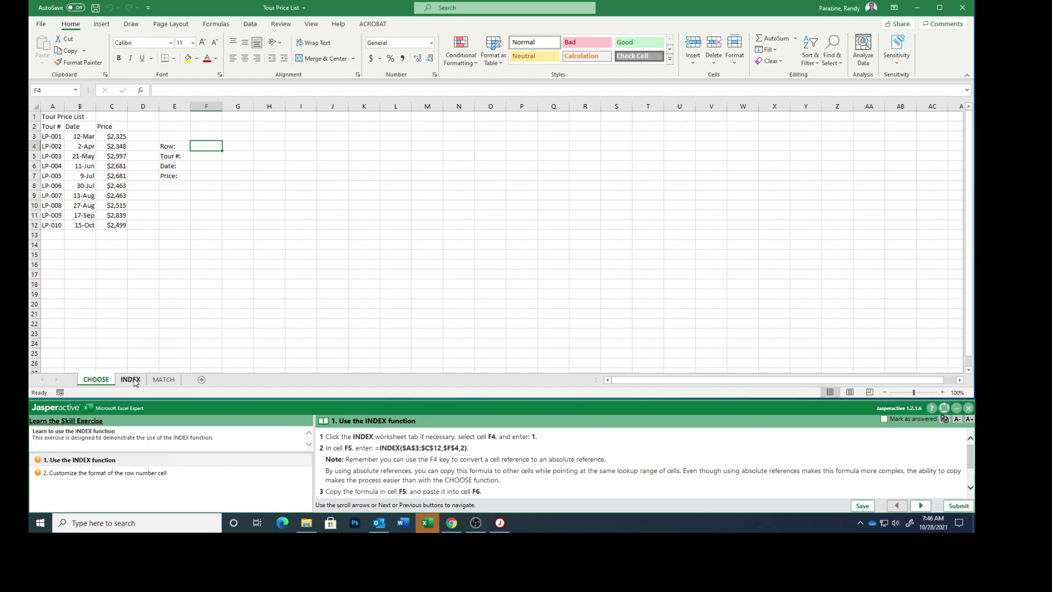
pyautogui.click(134, 380)
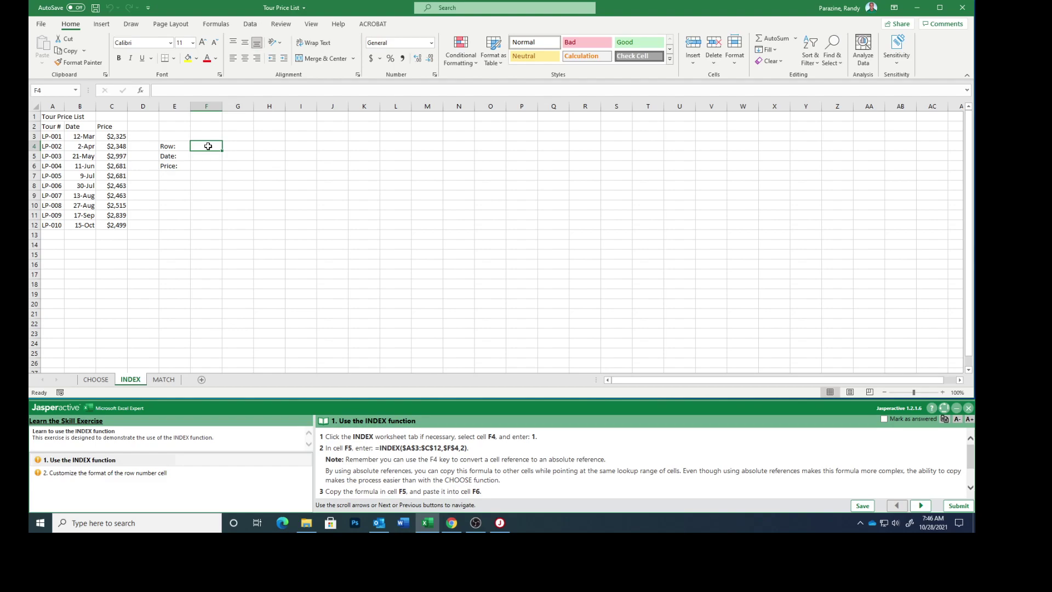
# Step: Enter 1 in F4 and paste the INDEX date formula into F5, removing its trailing period
pyautogui.write('1')
pyautogui.press('Return')
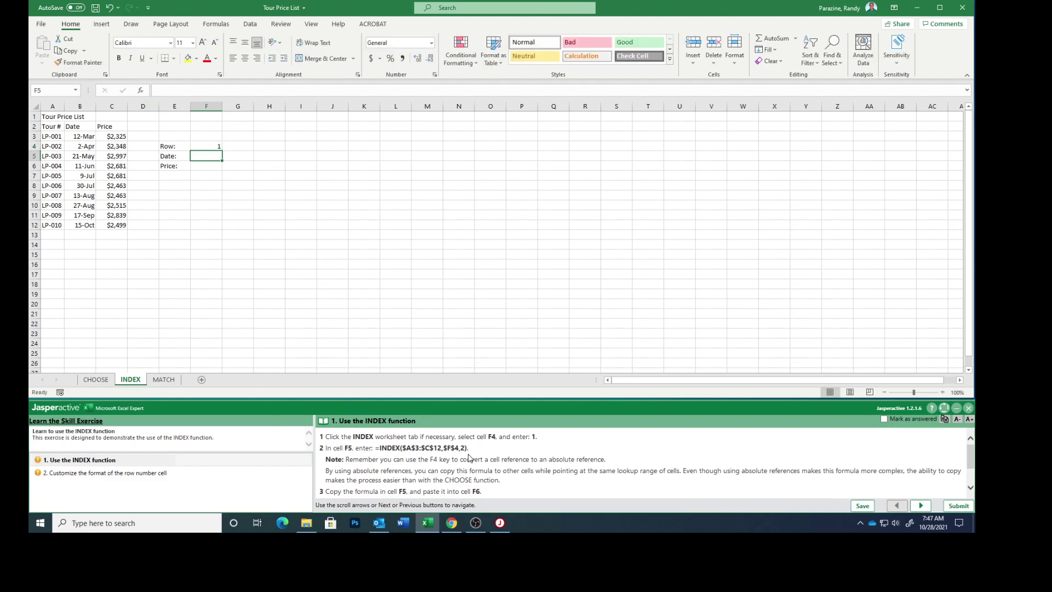
pyautogui.moveTo(377, 448); pyautogui.dragTo(469, 449)
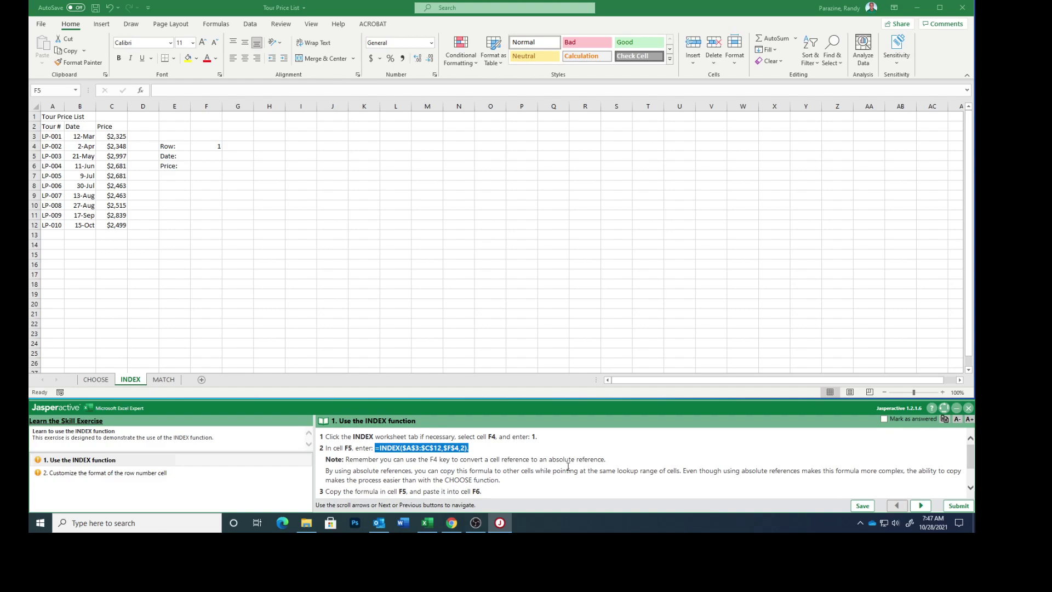
pyautogui.click(208, 157)
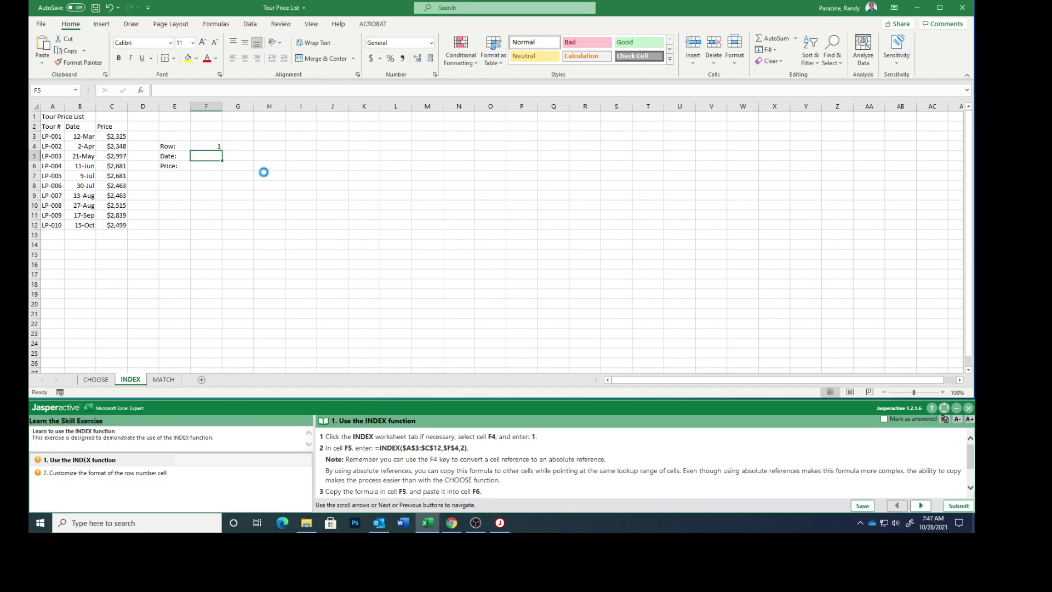
pyautogui.write('=INDEX($A$3:$C$12,$F$4,2).')
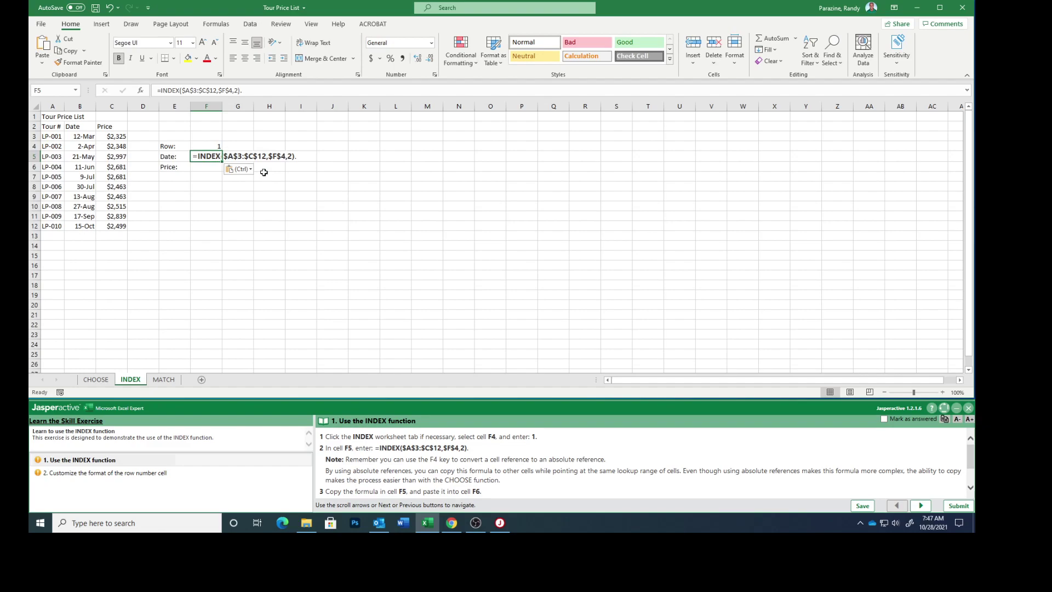
pyautogui.click(251, 91)
pyautogui.press('BackSpace')
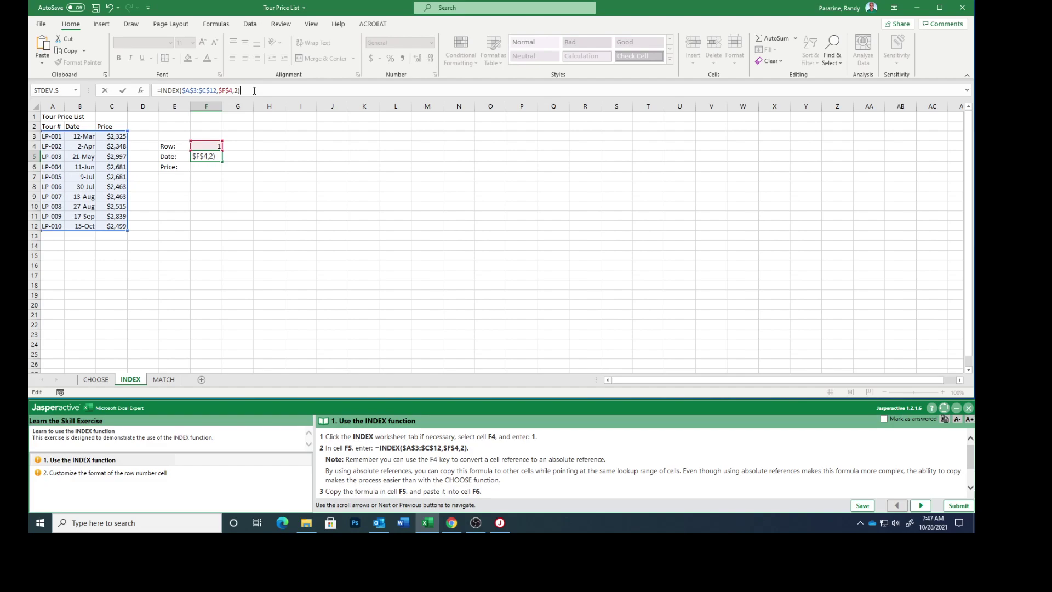
pyautogui.press('Return')
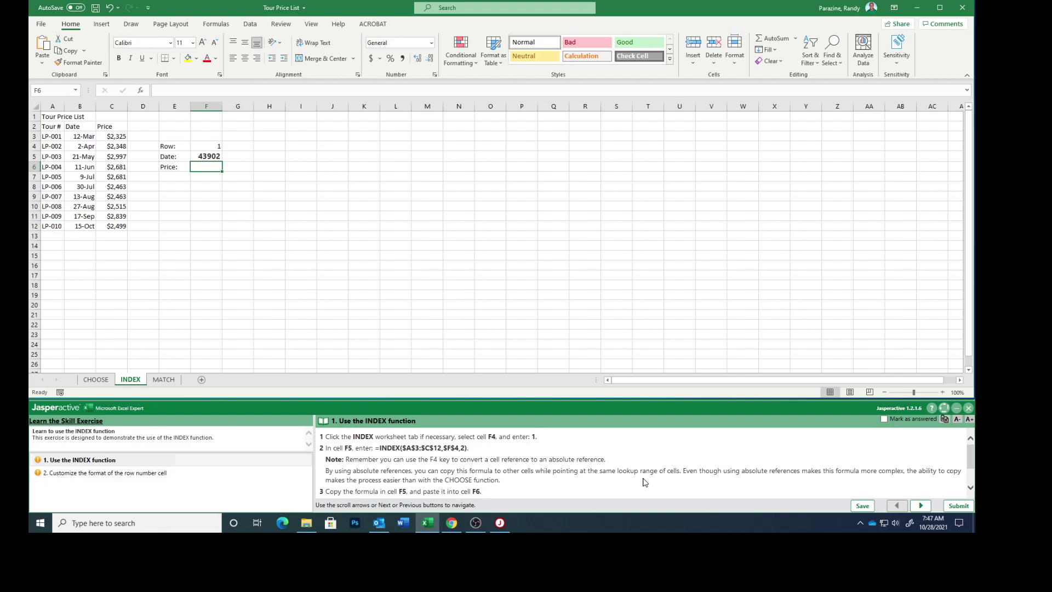
pyautogui.scroll(-3, 645, 483)
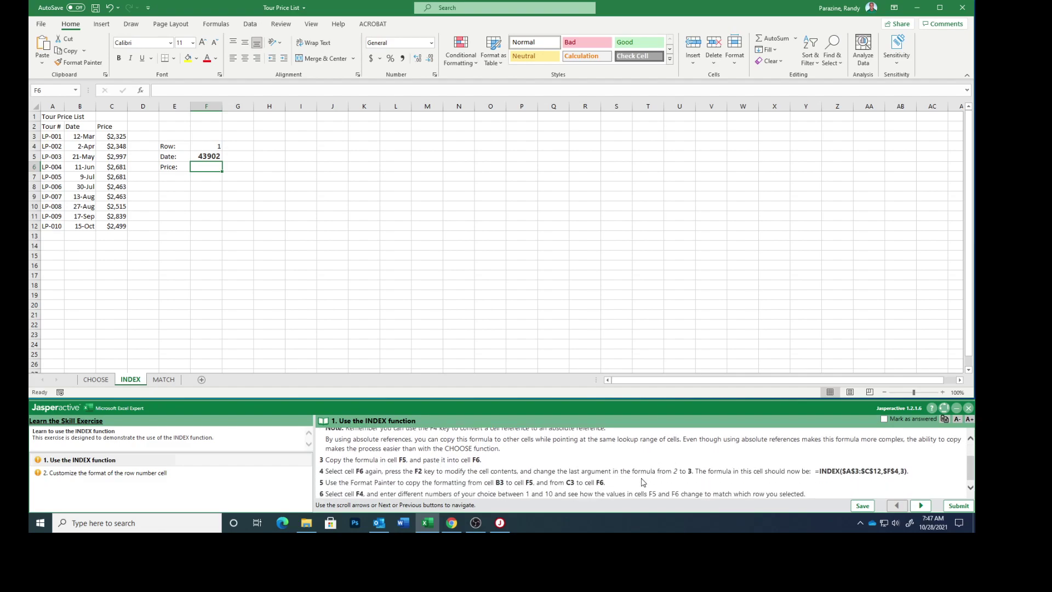
pyautogui.scroll(-1, 638, 475)
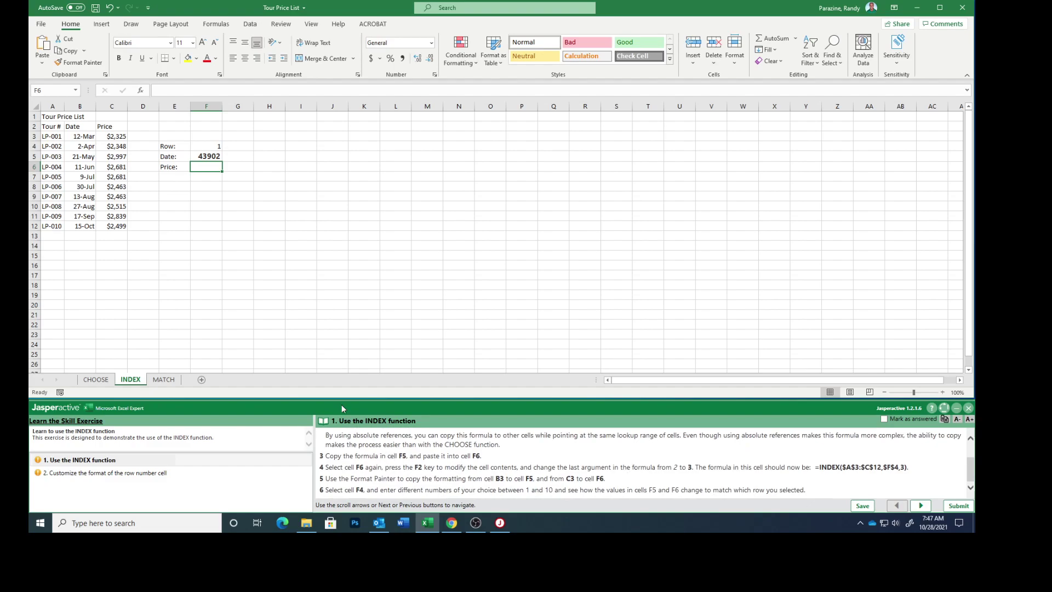
pyautogui.click(204, 156)
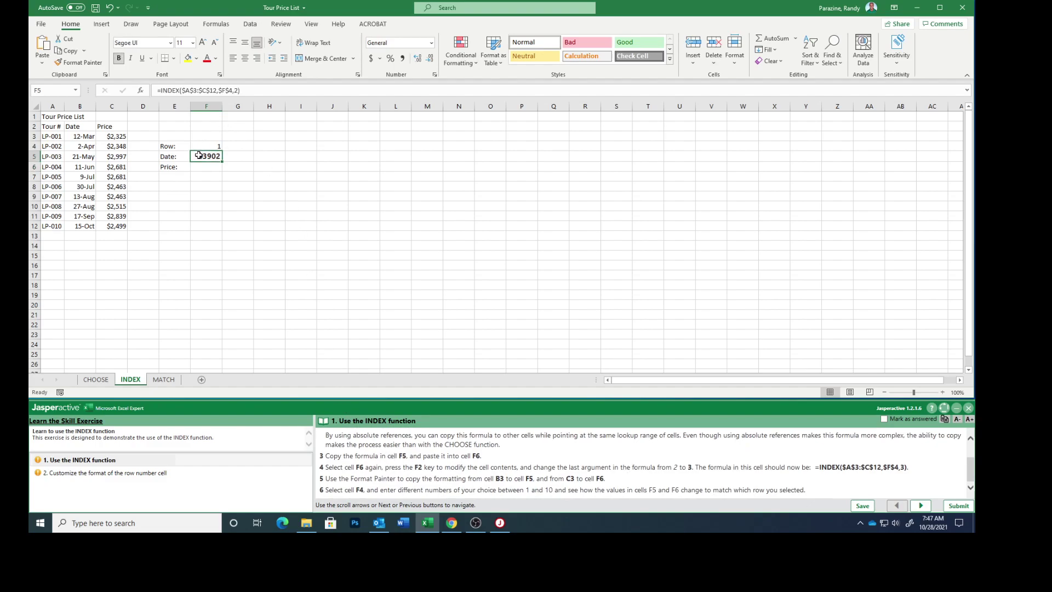
pyautogui.moveTo(257, 88); pyautogui.dragTo(155, 89)
pyautogui.hotkey('ctrl', 'c')
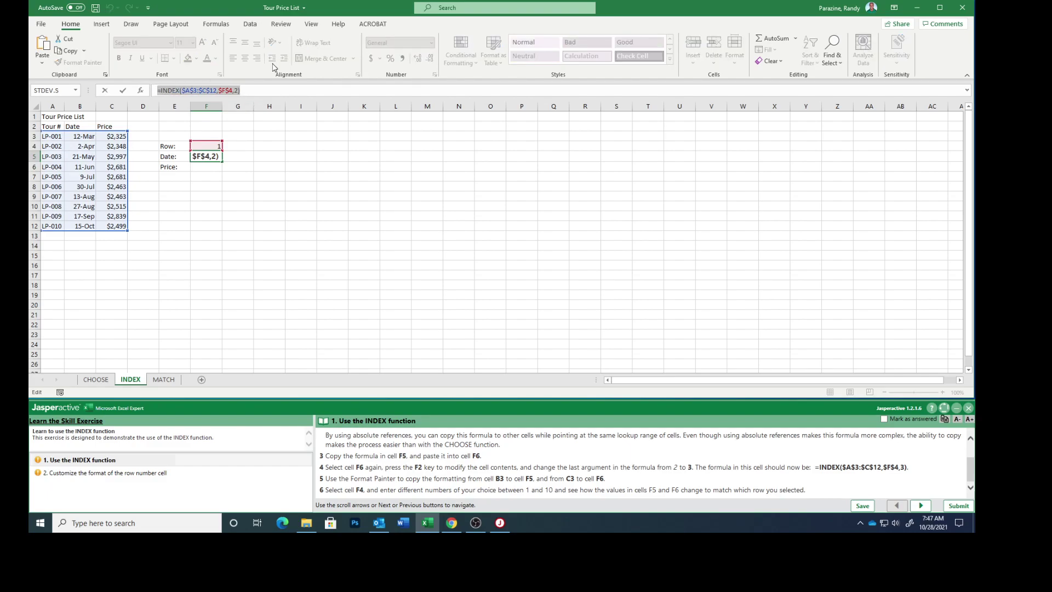
pyautogui.write('=')
pyautogui.click(204, 167)
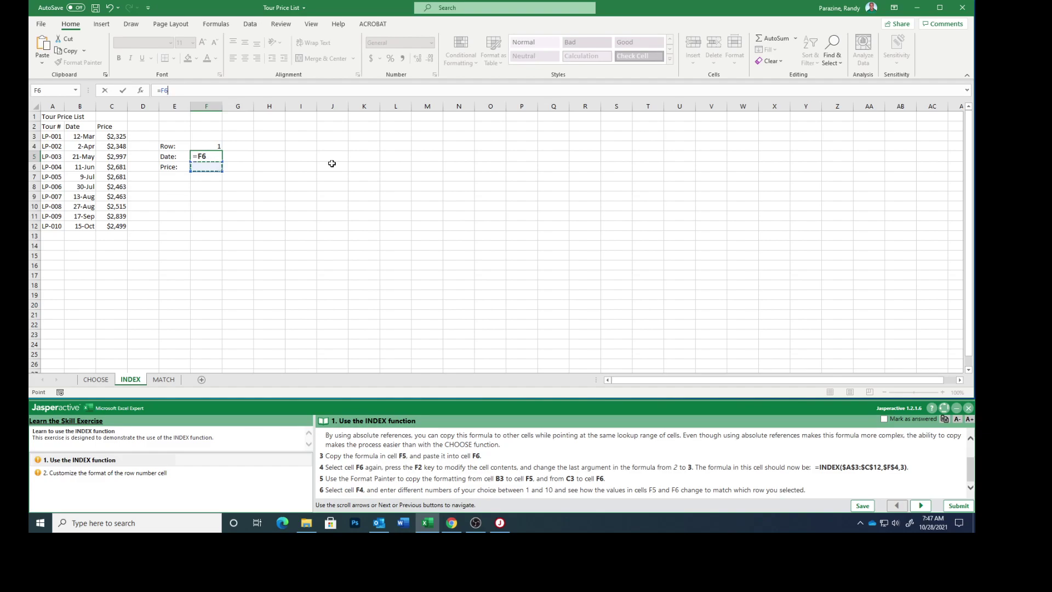
pyautogui.hotkey('ctrl', 'v')
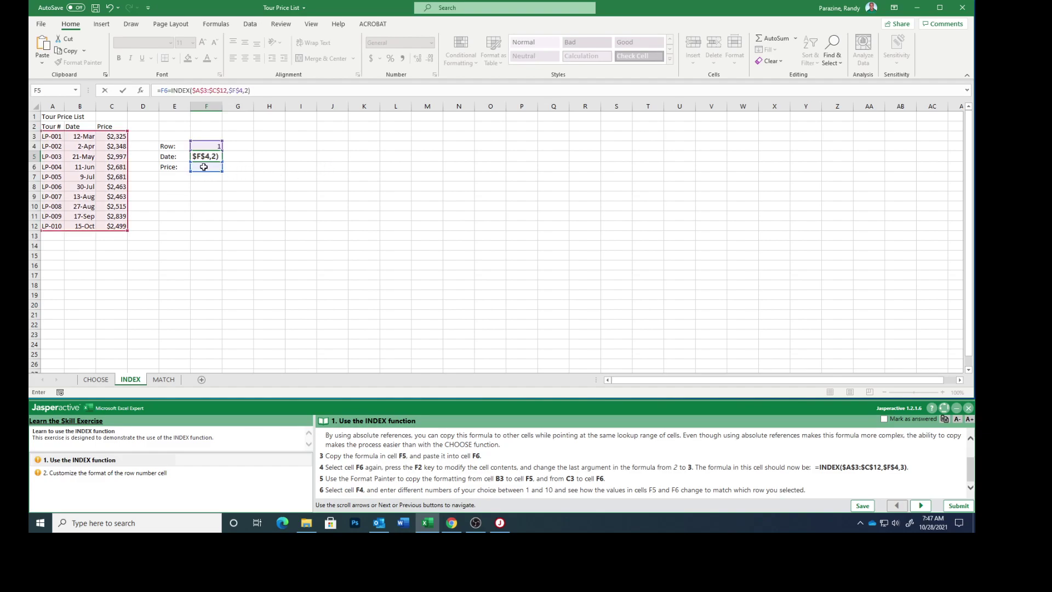
pyautogui.press('Return')
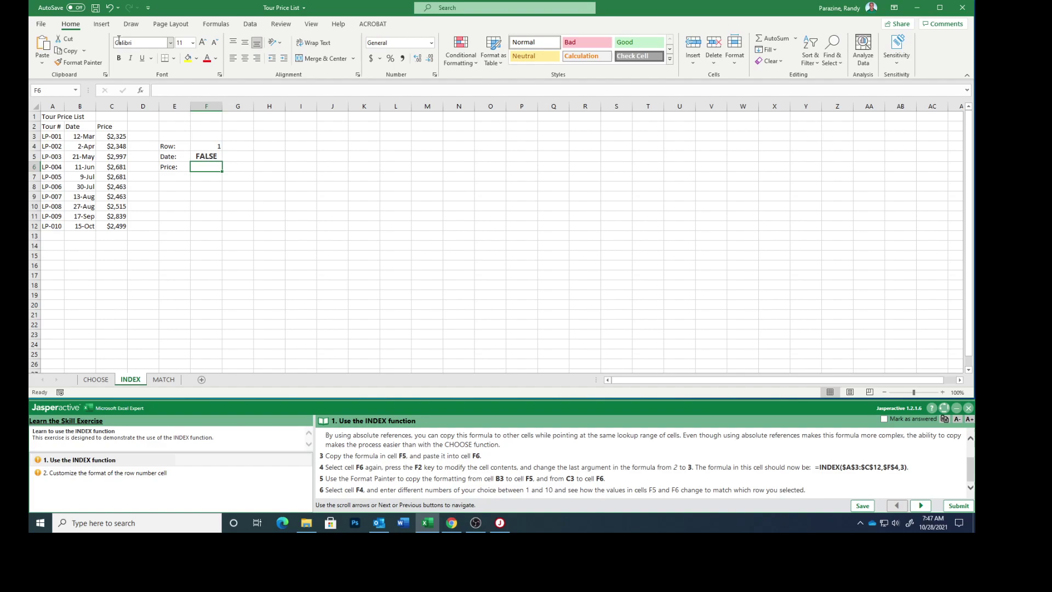
pyautogui.click(110, 7)
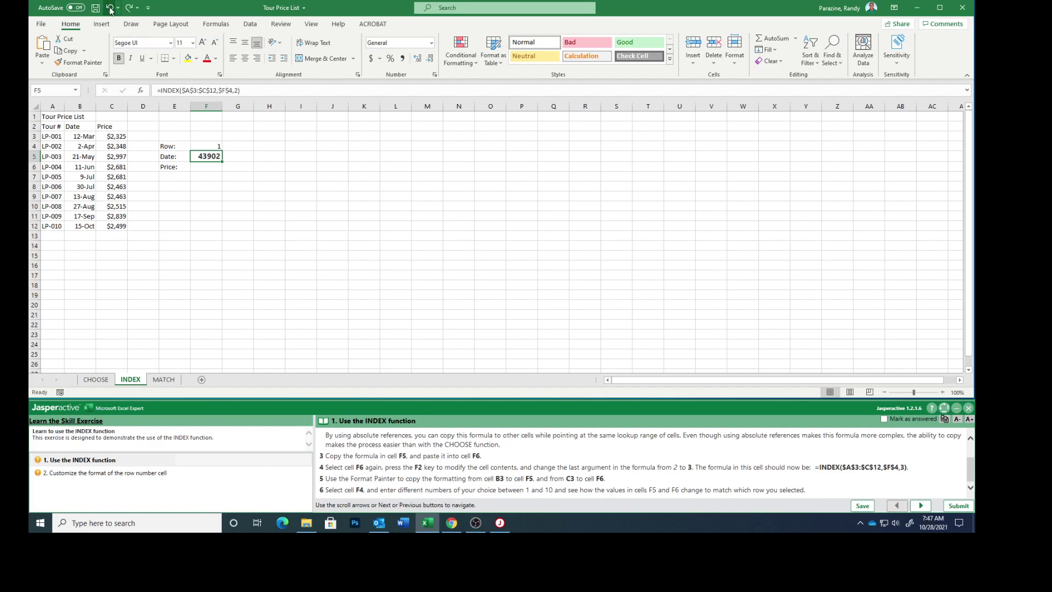
# Step: Copy F5's =INDEX($A$3:$C$12,$F$4,2) formula into F6 beside Price
pyautogui.rightClick(202, 158)
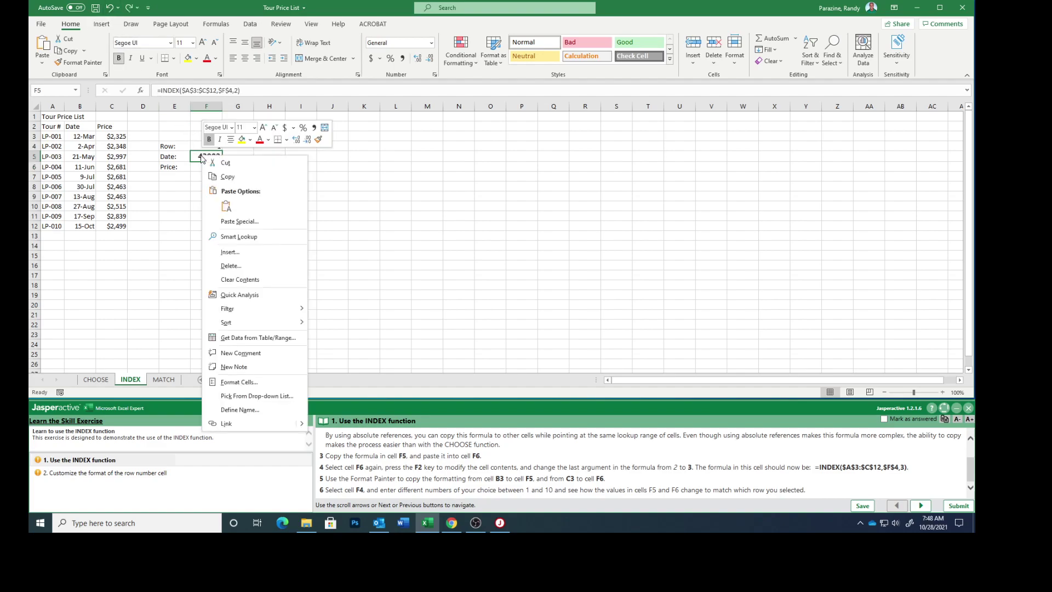
pyautogui.click(226, 177)
pyautogui.click(208, 167)
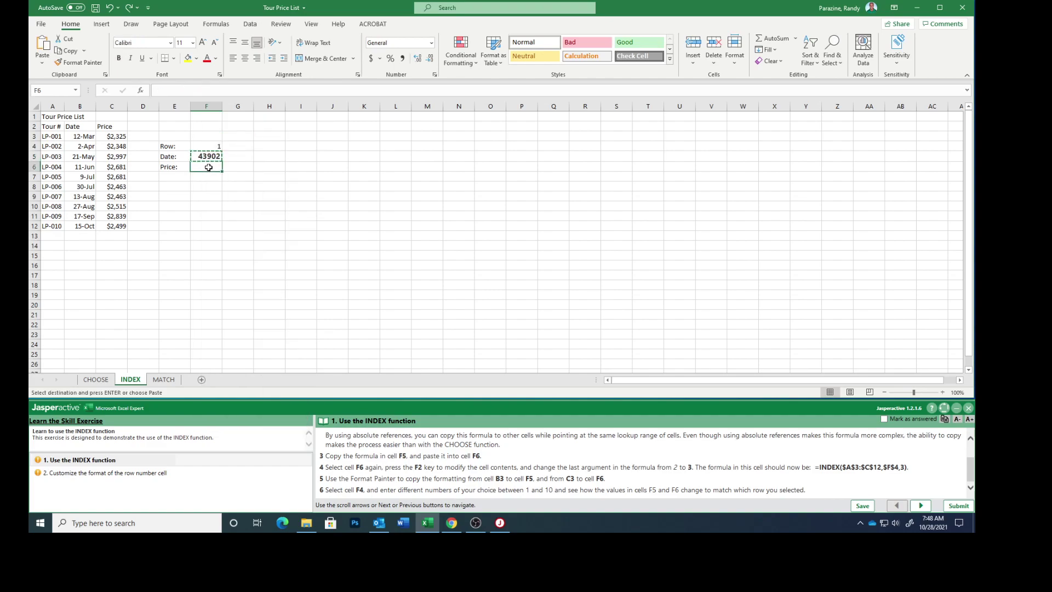
pyautogui.hotkey('ctrl', 'v')
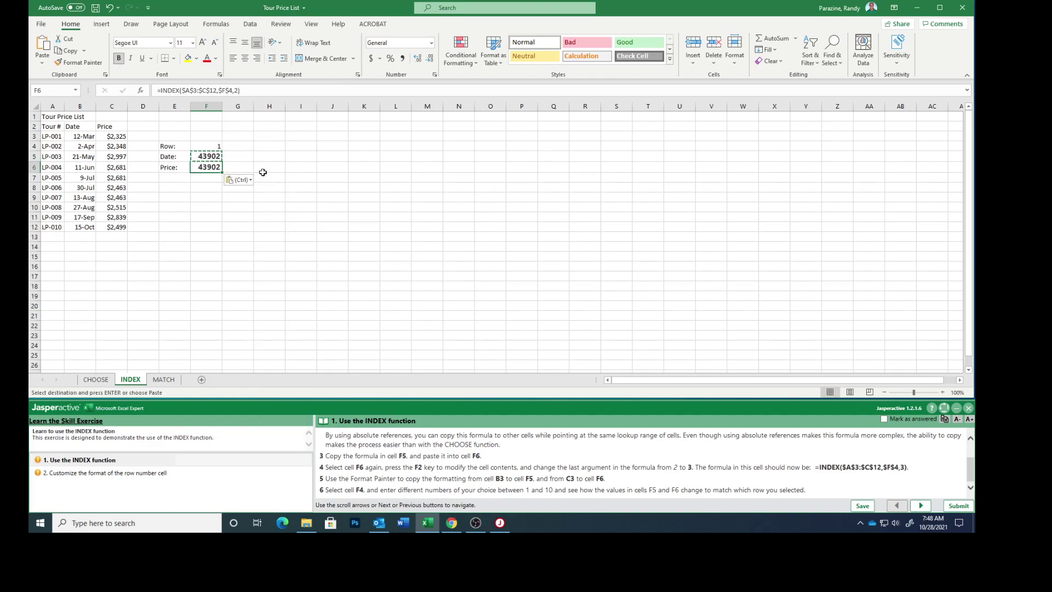
pyautogui.click(210, 90)
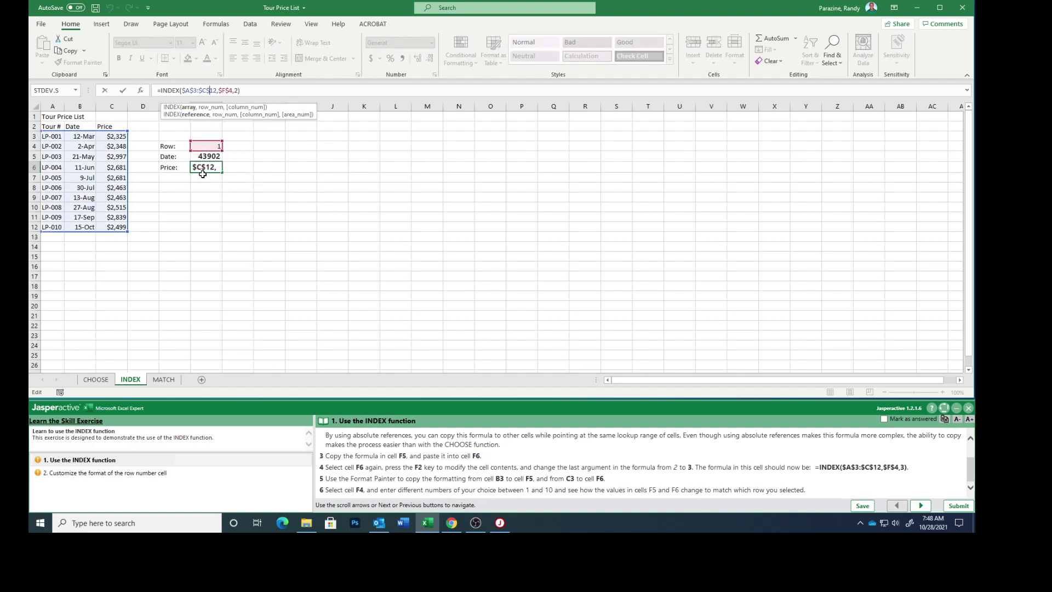
pyautogui.click(235, 167)
pyautogui.click(216, 155)
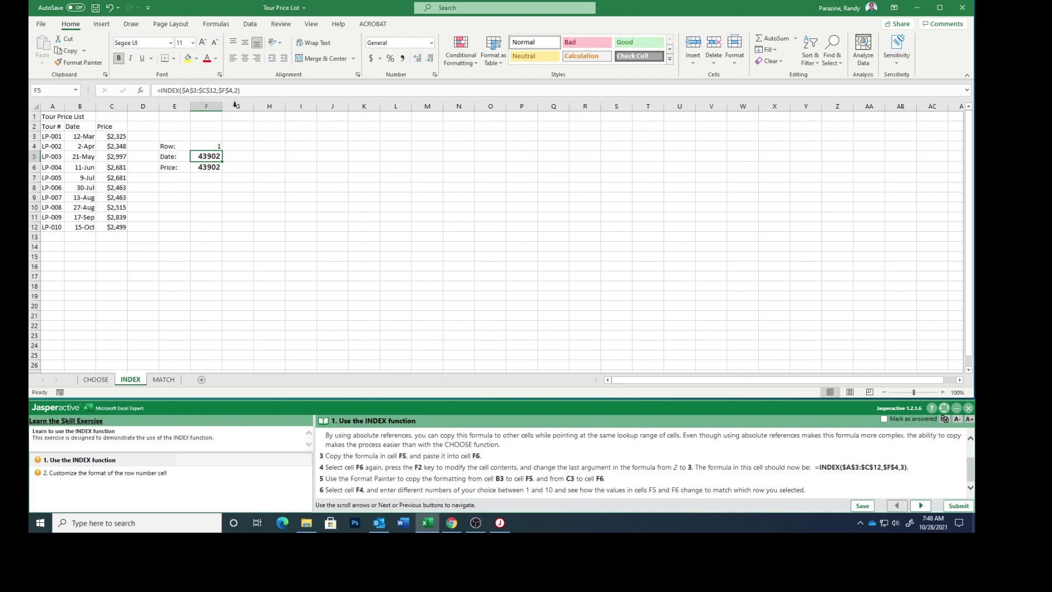
pyautogui.click(203, 167)
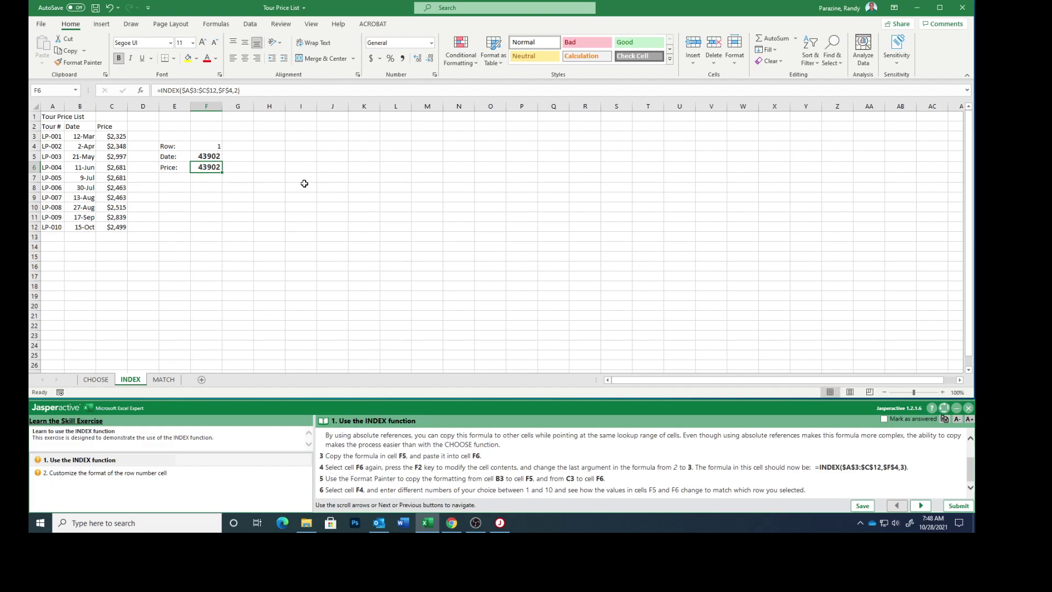
# Step: Change F6's formula to =INDEX($A$3:$C$12,$F$4,3) so it returns the price 2325
pyautogui.press('F2')
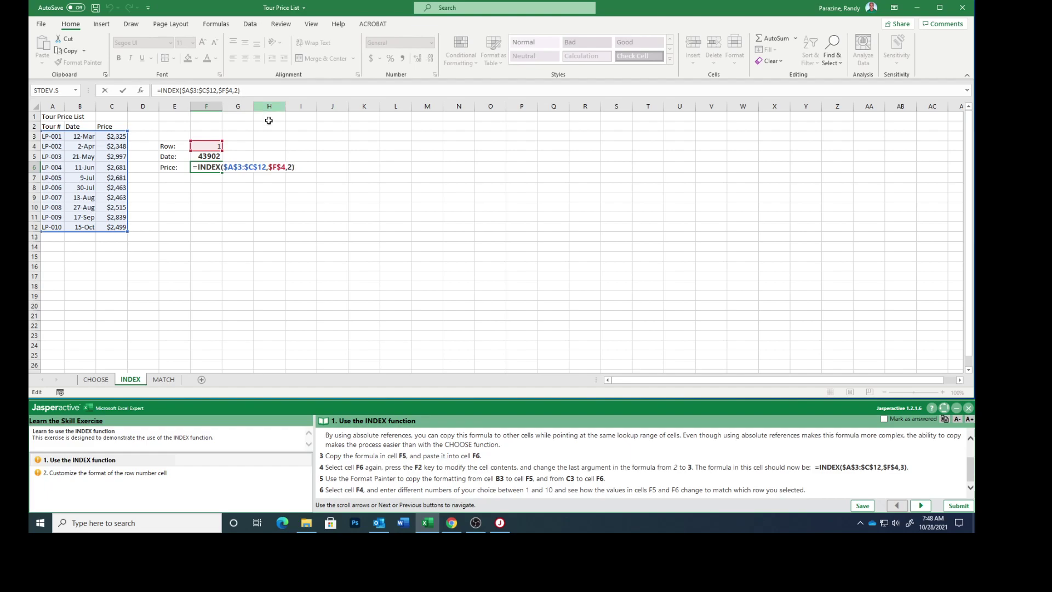
pyautogui.click(291, 167)
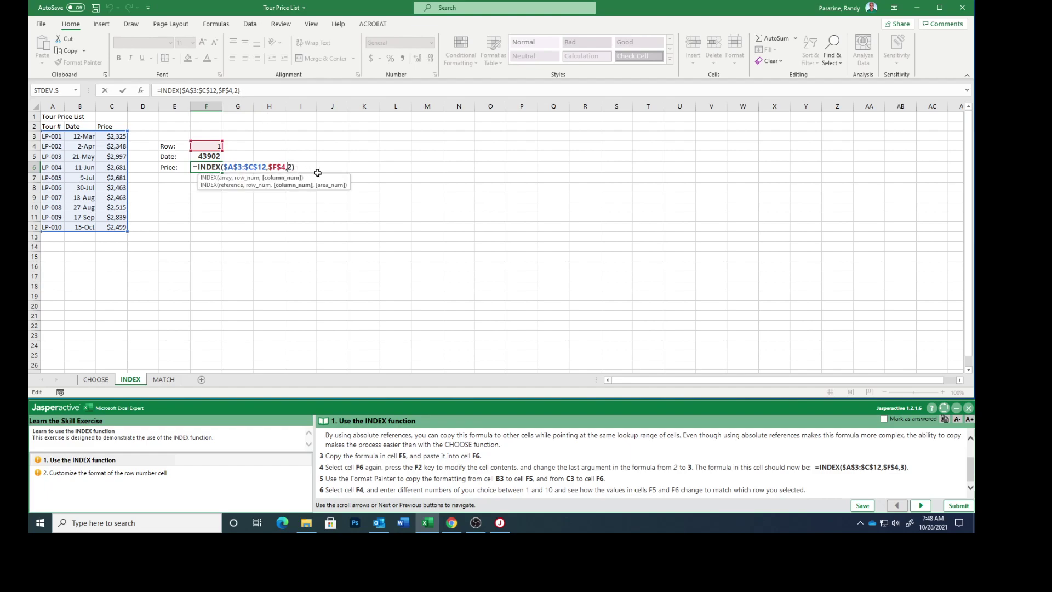
pyautogui.press('BackSpace')
pyautogui.press('Return')
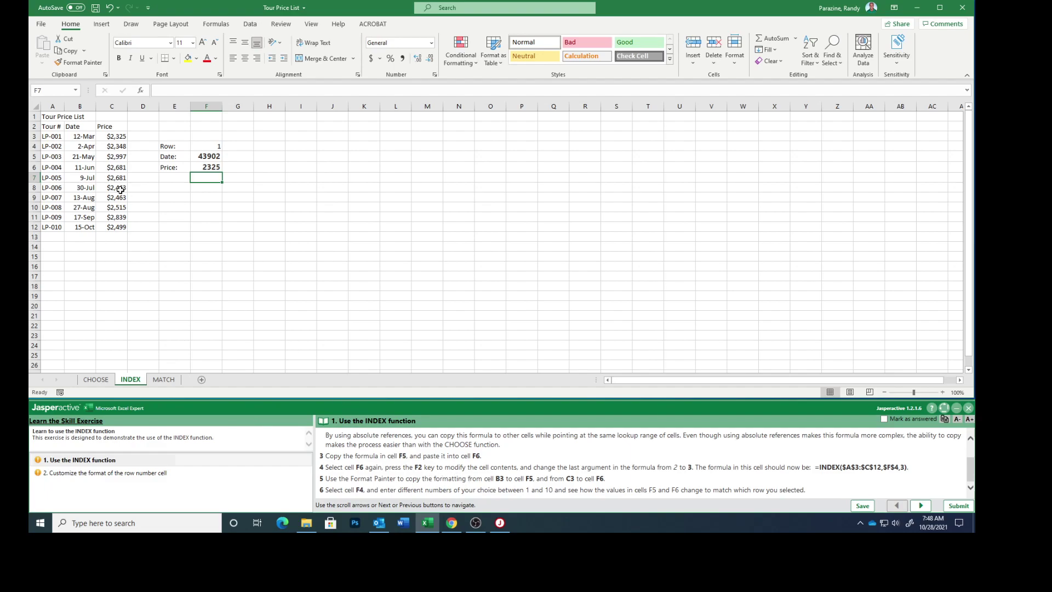
# Step: Format Paint B3's date format onto F5 so it shows 12-Mar
pyautogui.click(77, 137)
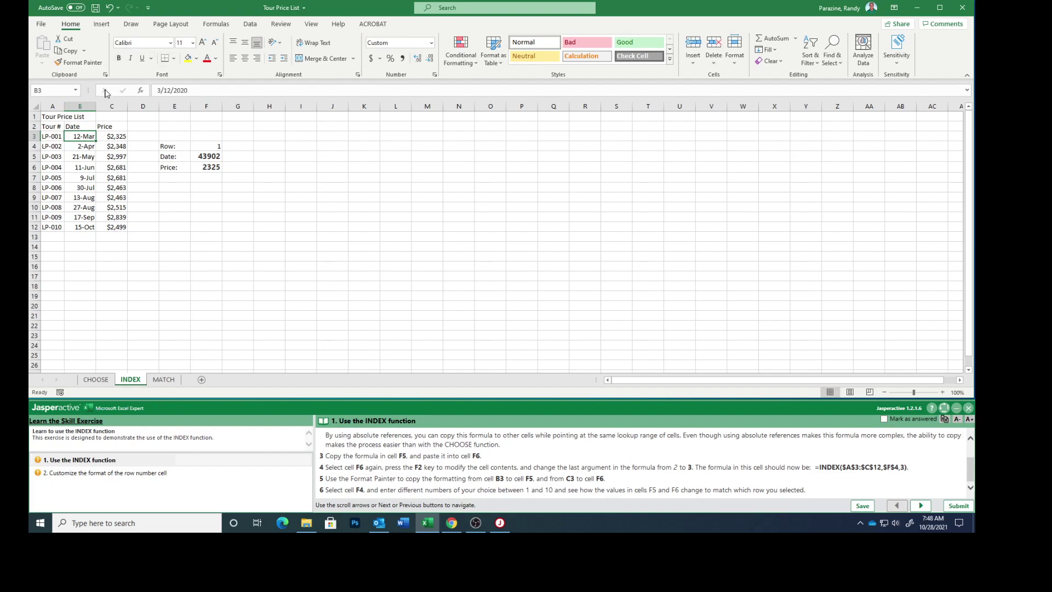
pyautogui.click(79, 62)
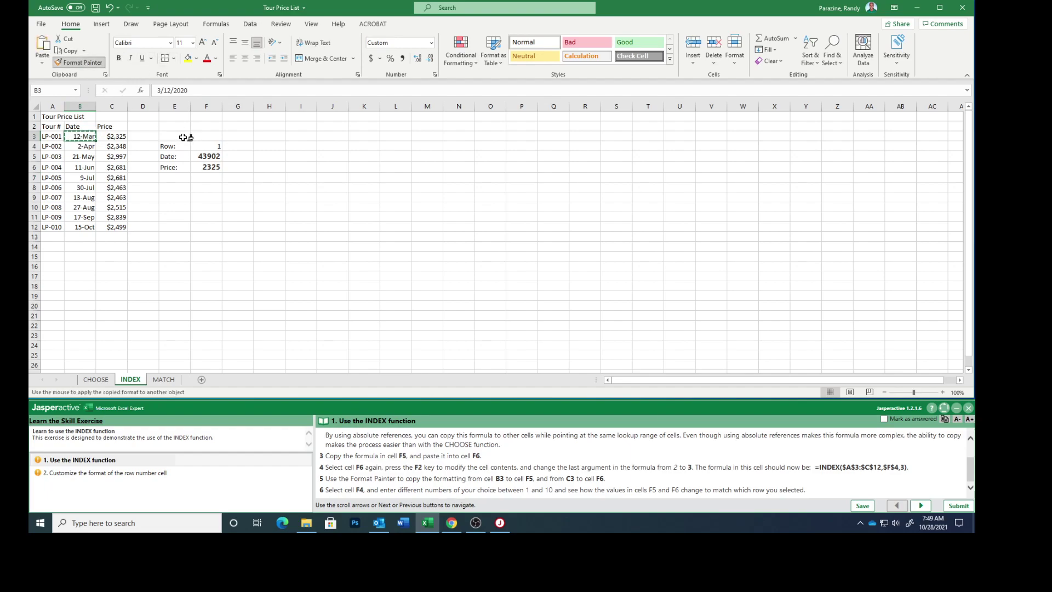
pyautogui.click(204, 156)
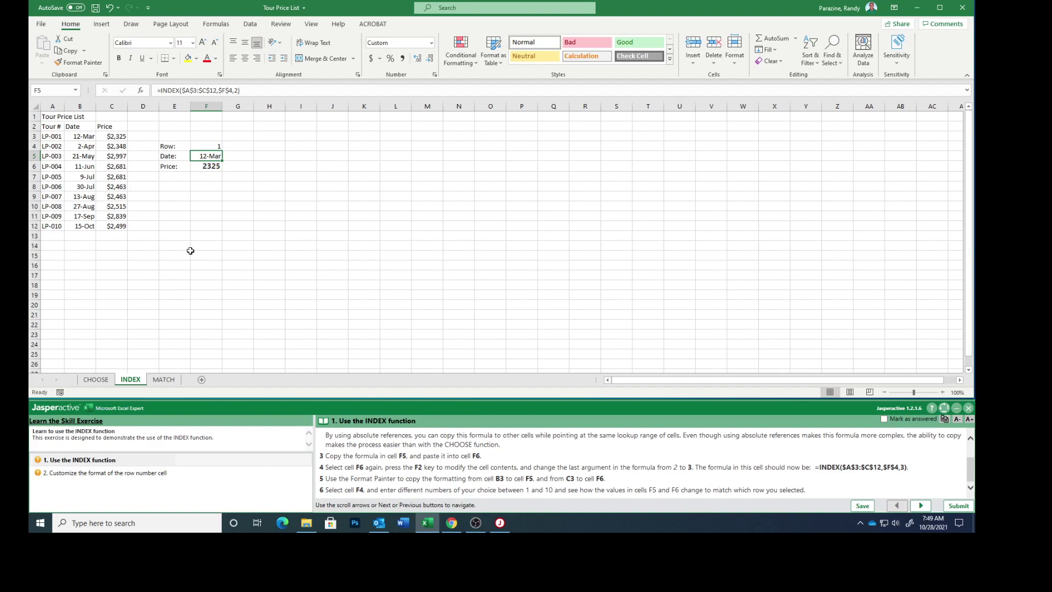
# Step: Format Paint C3's currency format onto F6 so it reads $2,325
pyautogui.click(110, 136)
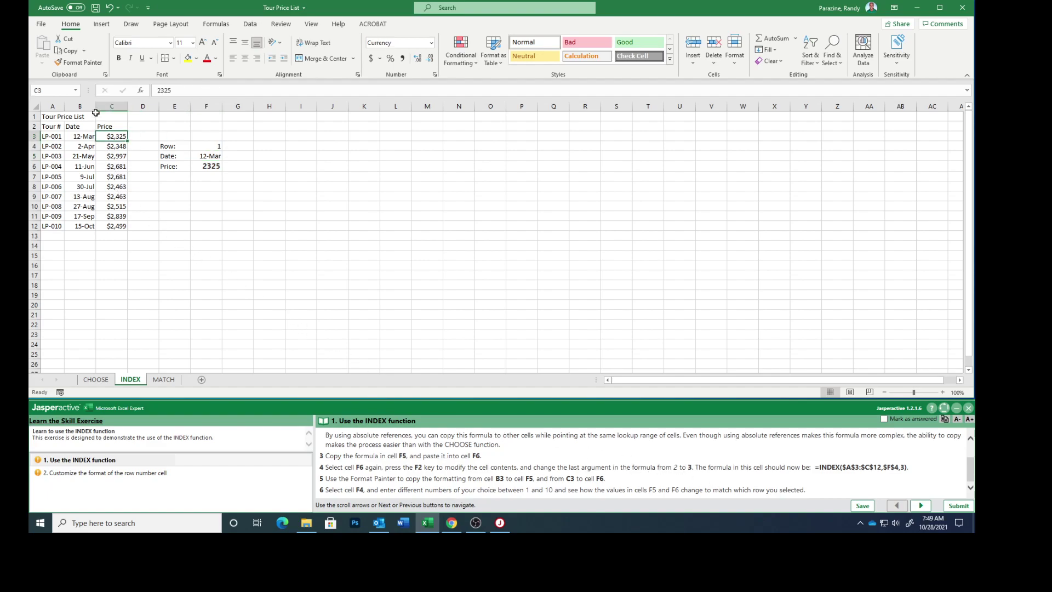
pyautogui.click(76, 63)
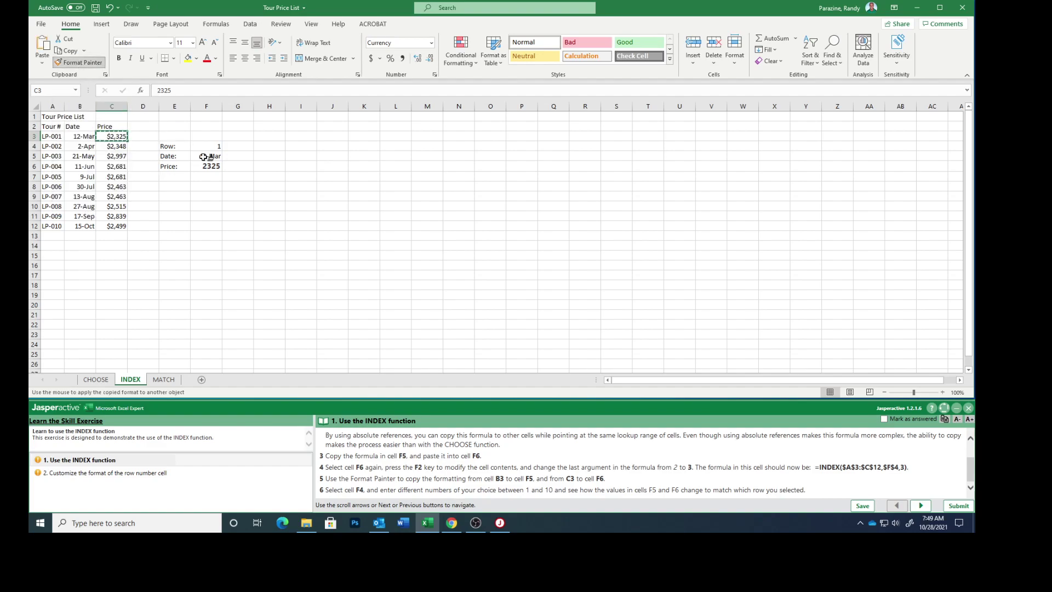
pyautogui.click(210, 165)
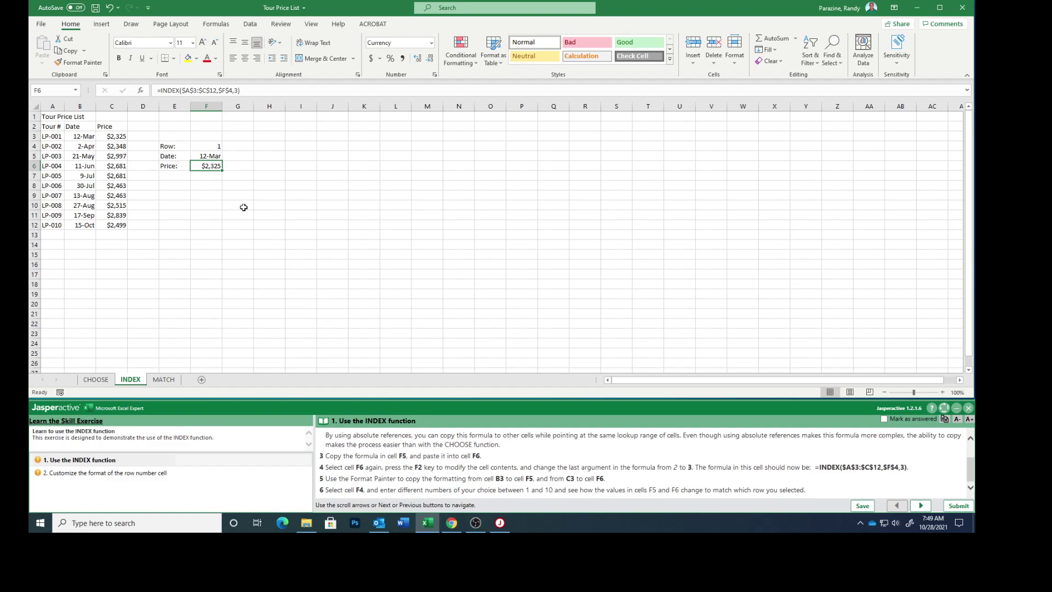
# Step: Set F4 to 3 so the lookups show 21-May and $2,997, and mark step 1 answered
pyautogui.click(208, 145)
pyautogui.write('3')
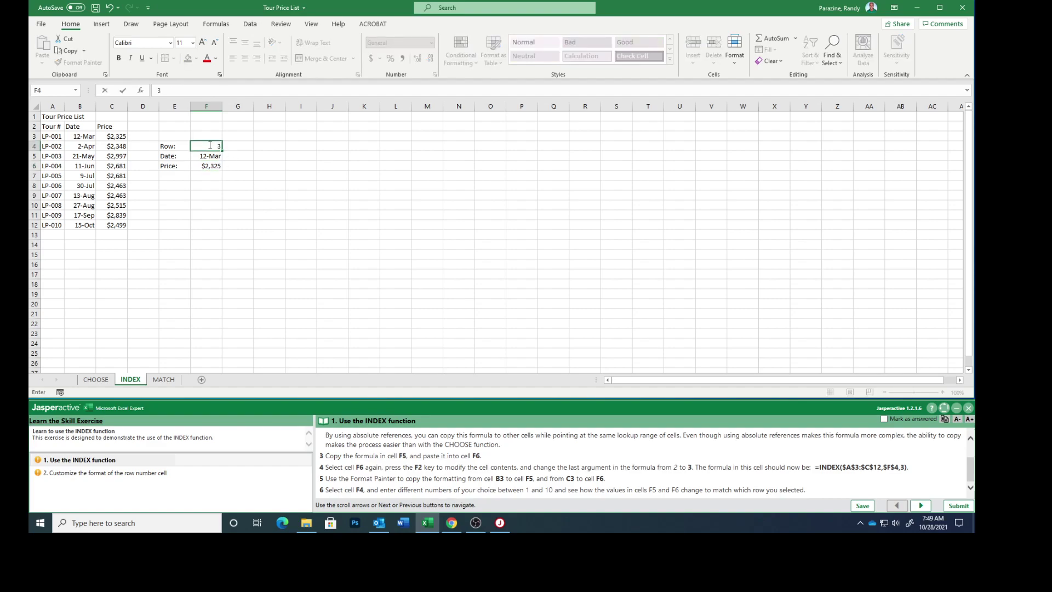
pyautogui.press('Return')
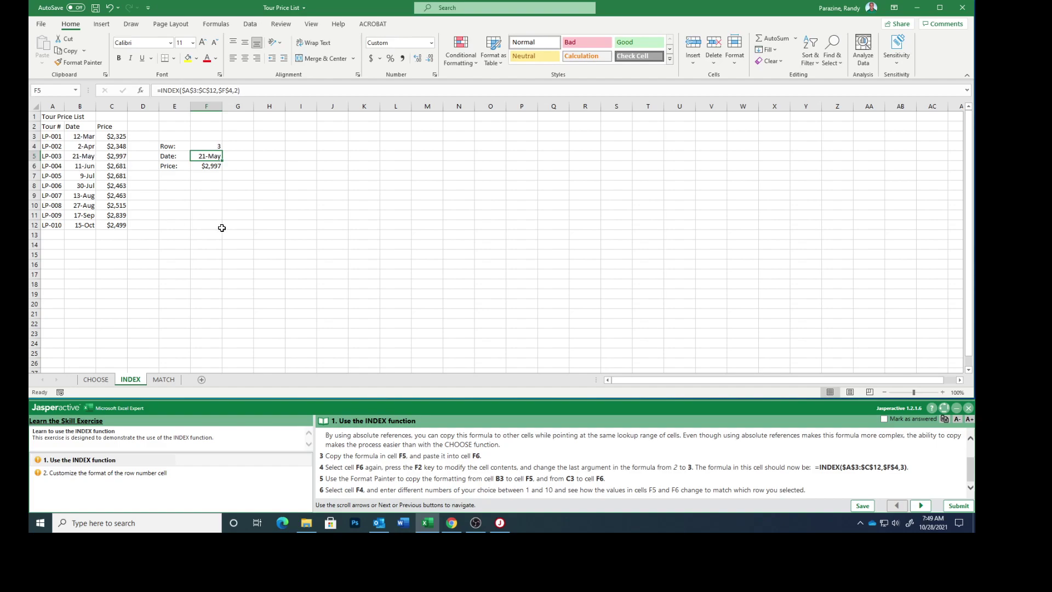
pyautogui.click(201, 146)
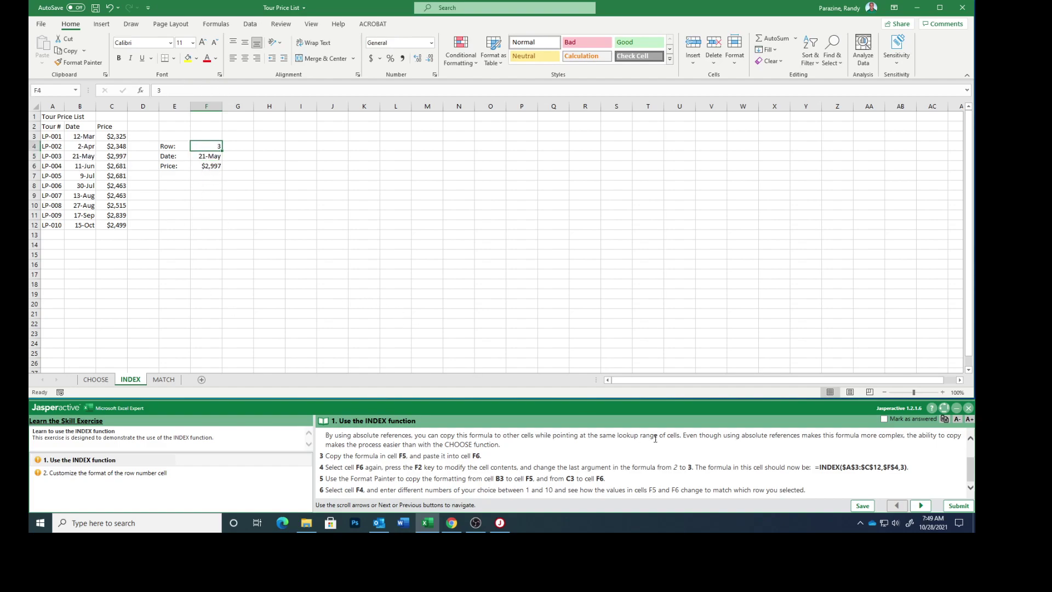
pyautogui.click(884, 419)
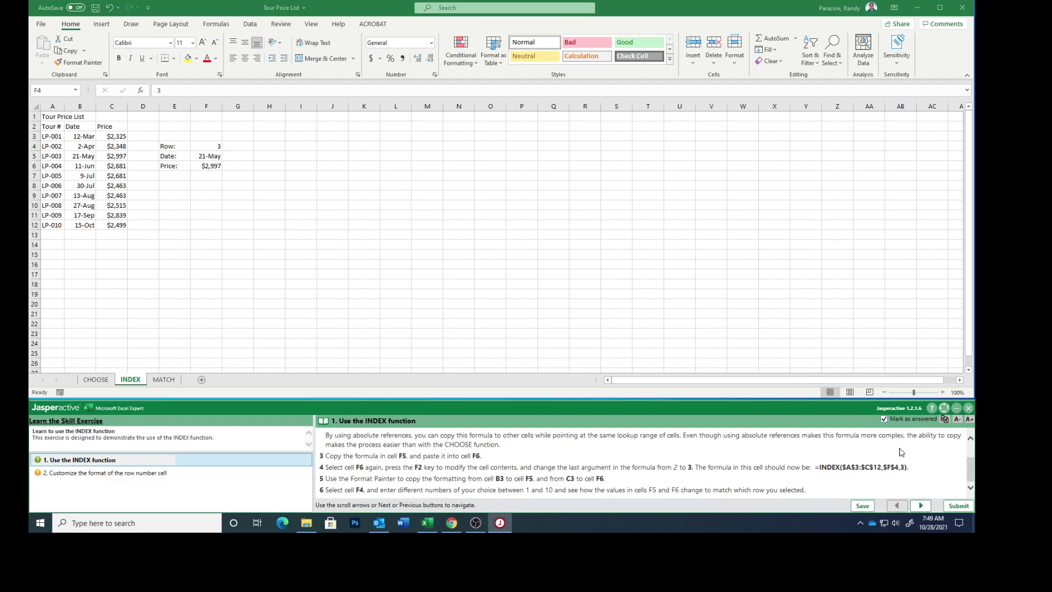
pyautogui.click(922, 505)
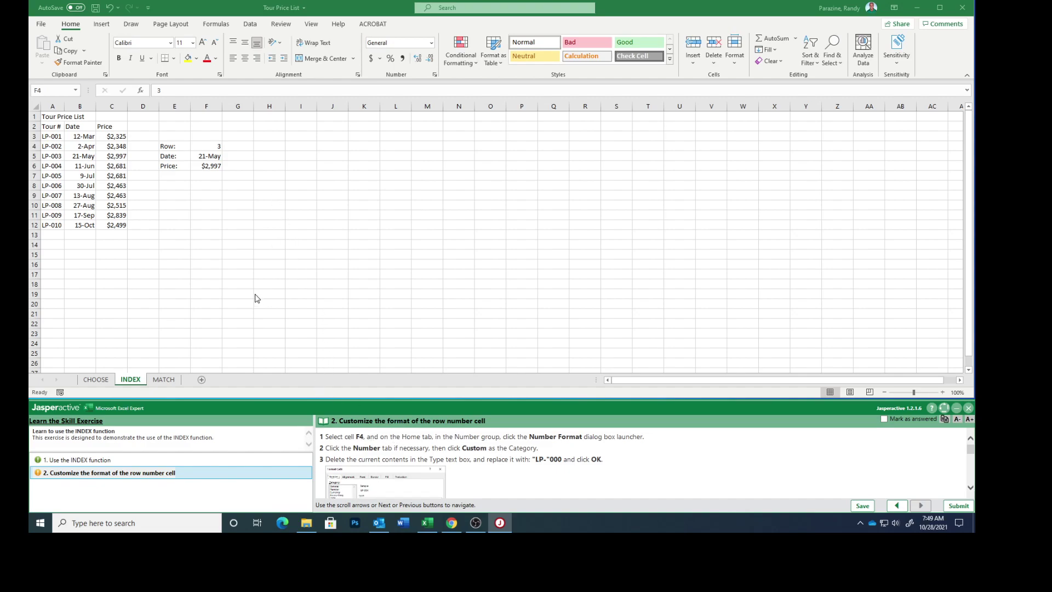
# Step: Open the Format Cells number settings for cell F4
pyautogui.click(209, 144)
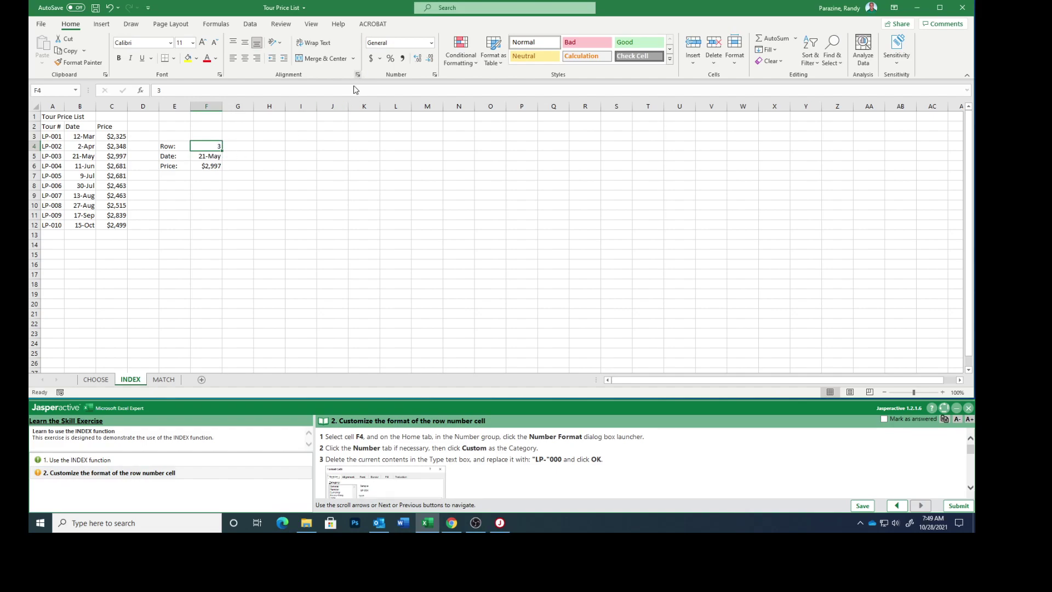
pyautogui.click(358, 74)
pyautogui.click(771, 120)
pyautogui.click(434, 74)
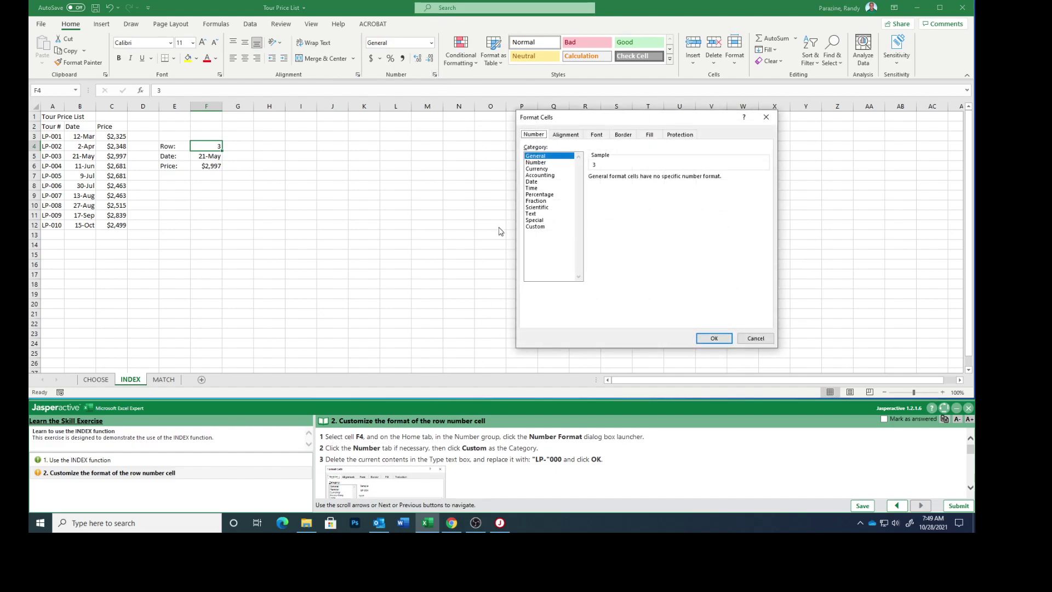
# Step: Replace F4's General format with the custom code "LP-"000 so it displays LP-003
pyautogui.click(536, 226)
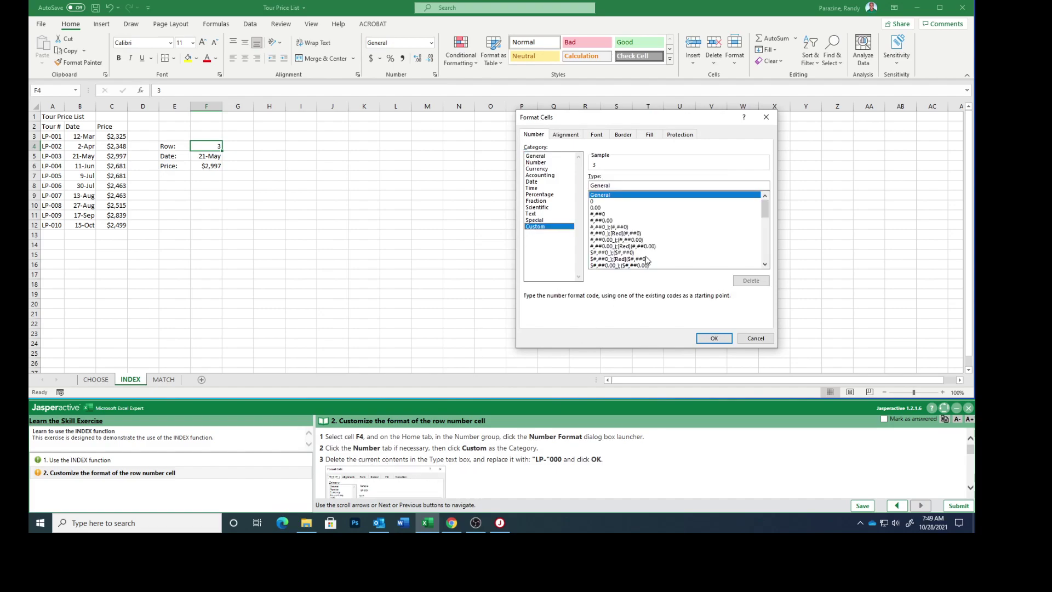
pyautogui.moveTo(618, 186); pyautogui.dragTo(588, 186)
pyautogui.press('BackSpace')
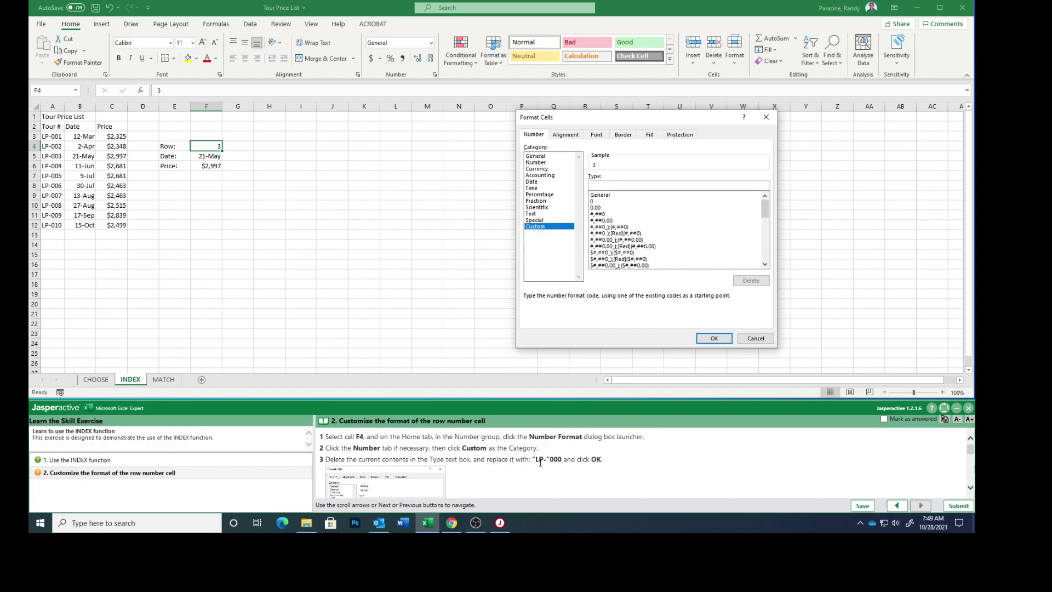
pyautogui.moveTo(533, 459); pyautogui.dragTo(558, 458)
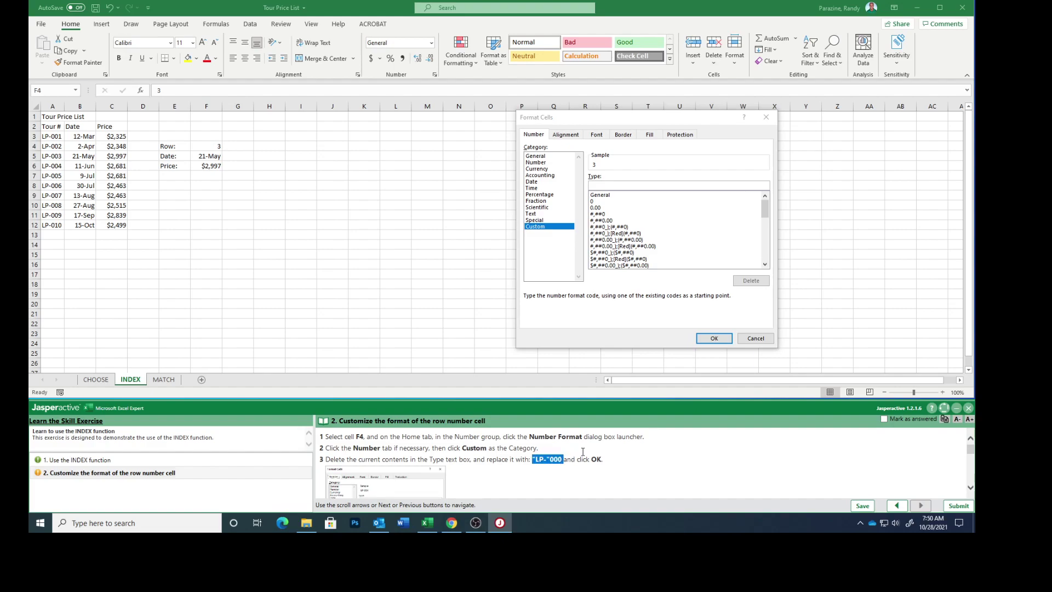
pyautogui.click(627, 186)
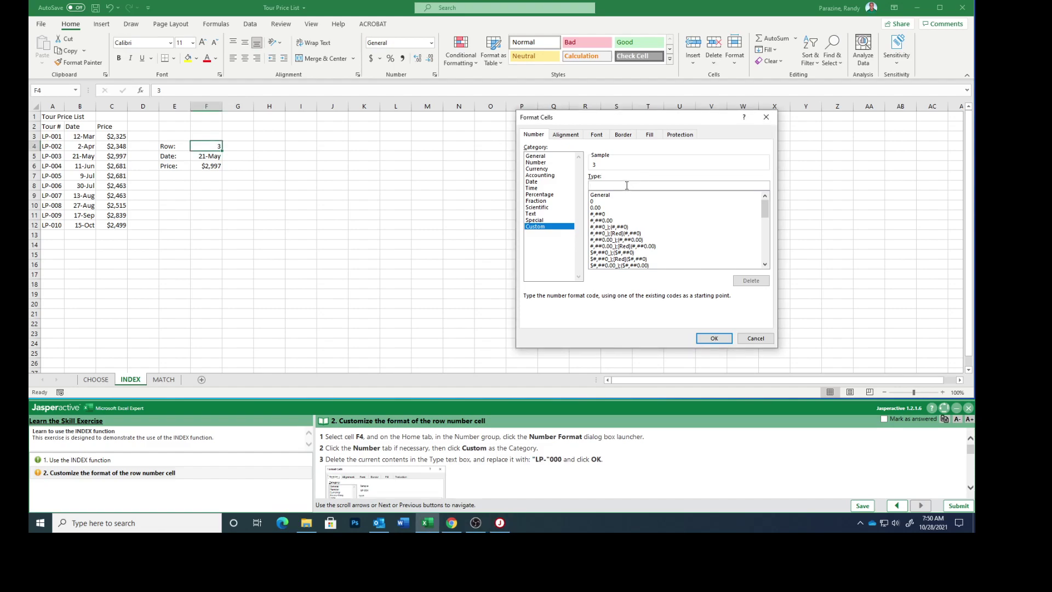
pyautogui.hotkey('ctrl', 'v')
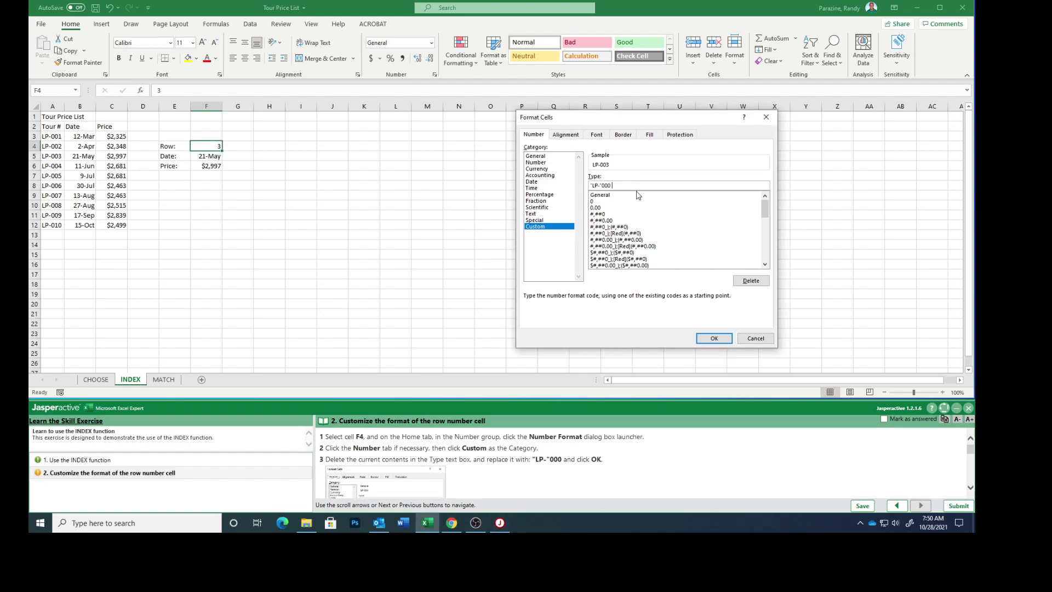
pyautogui.click(713, 338)
pyautogui.scroll(-3, 562, 474)
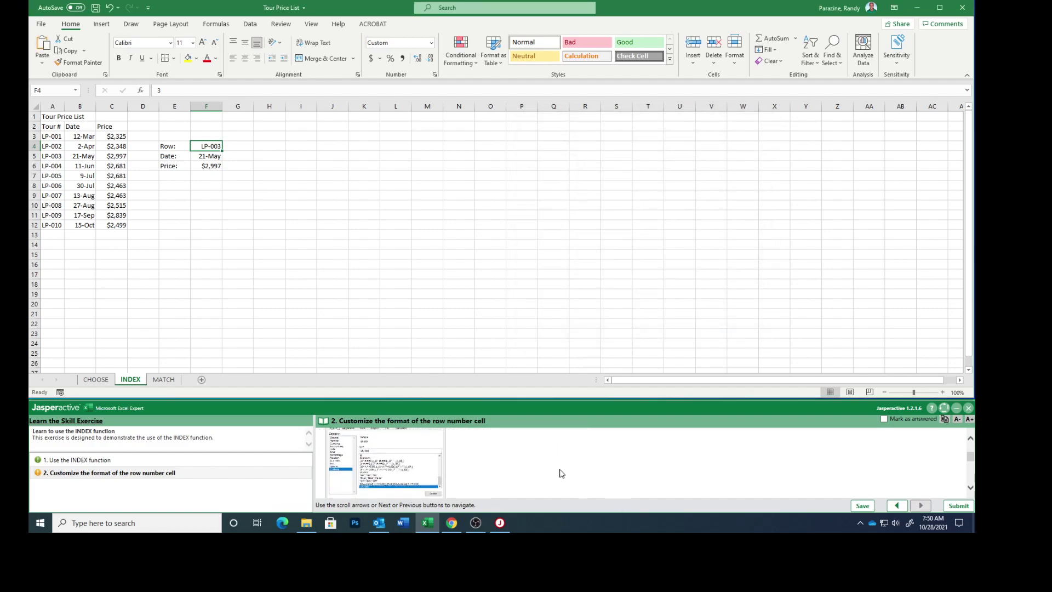
pyautogui.scroll(-4, 561, 473)
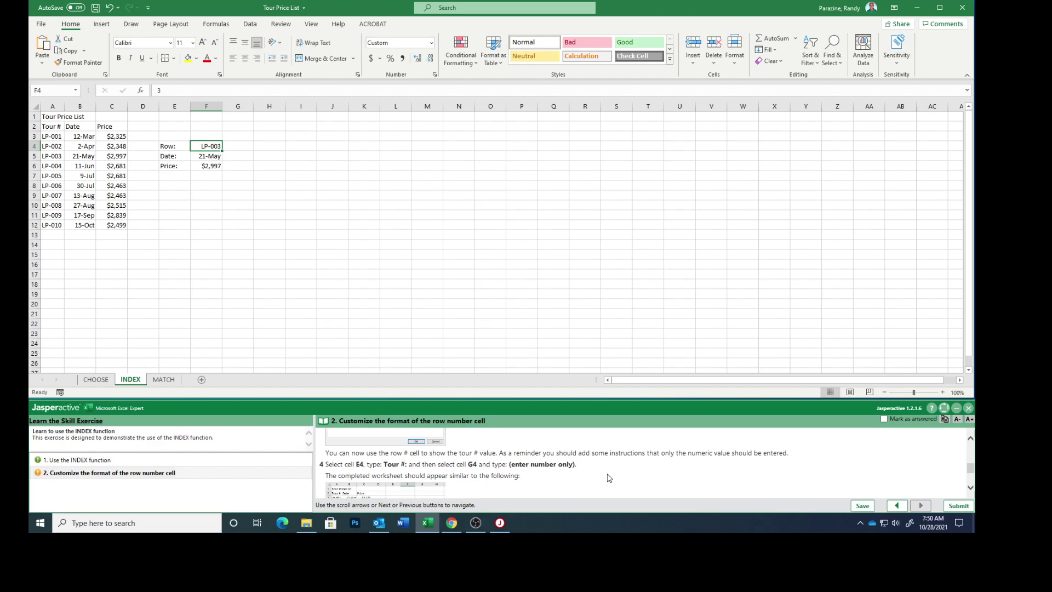
pyautogui.scroll(-1, 614, 476)
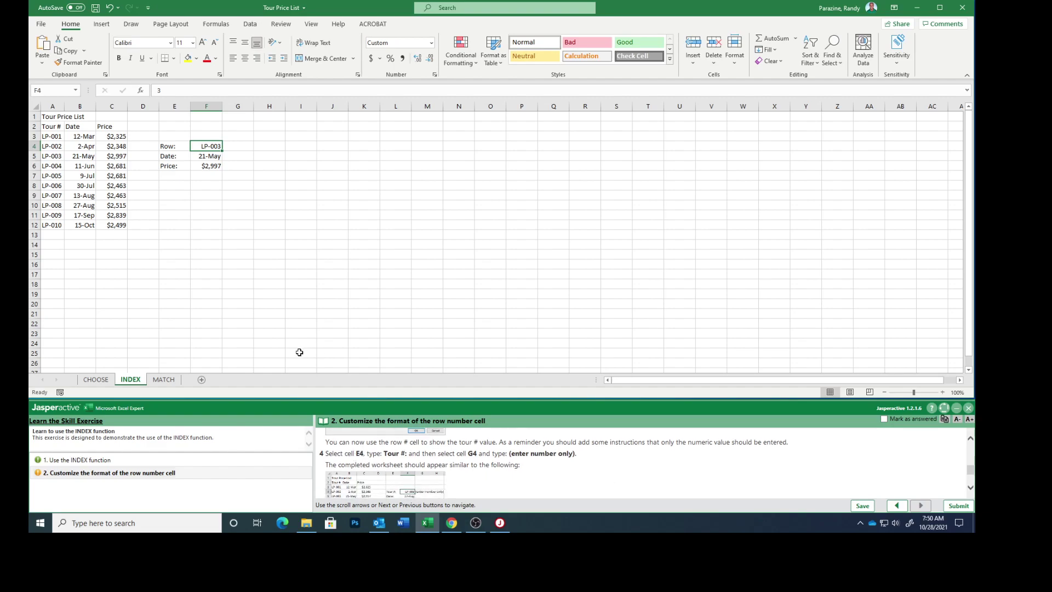
# Step: Label E4 'Tour #:' and add the note '(enter number only)' in G4
pyautogui.click(168, 145)
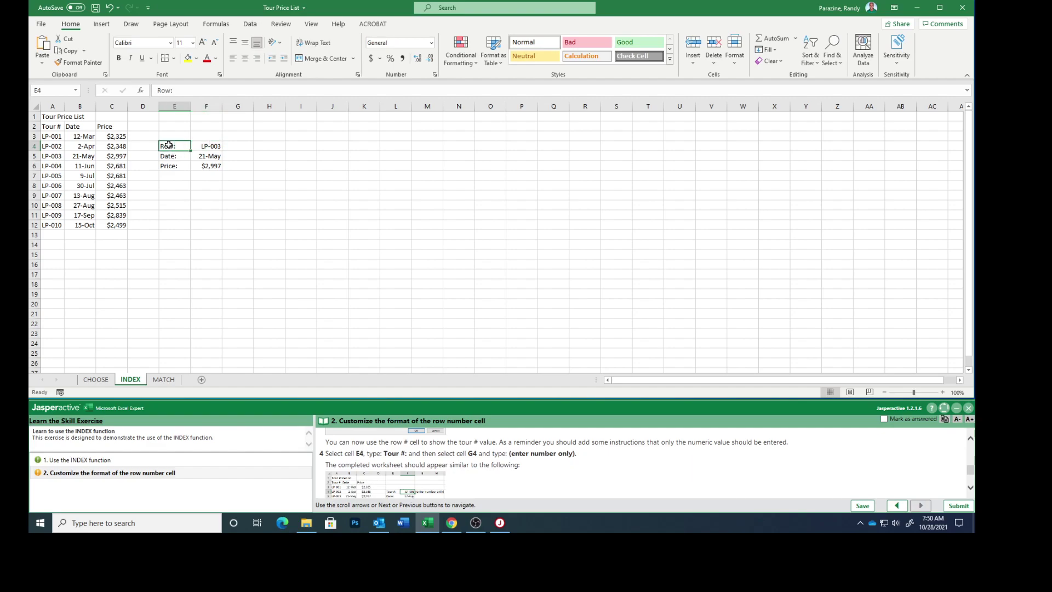
pyautogui.write('Tour')
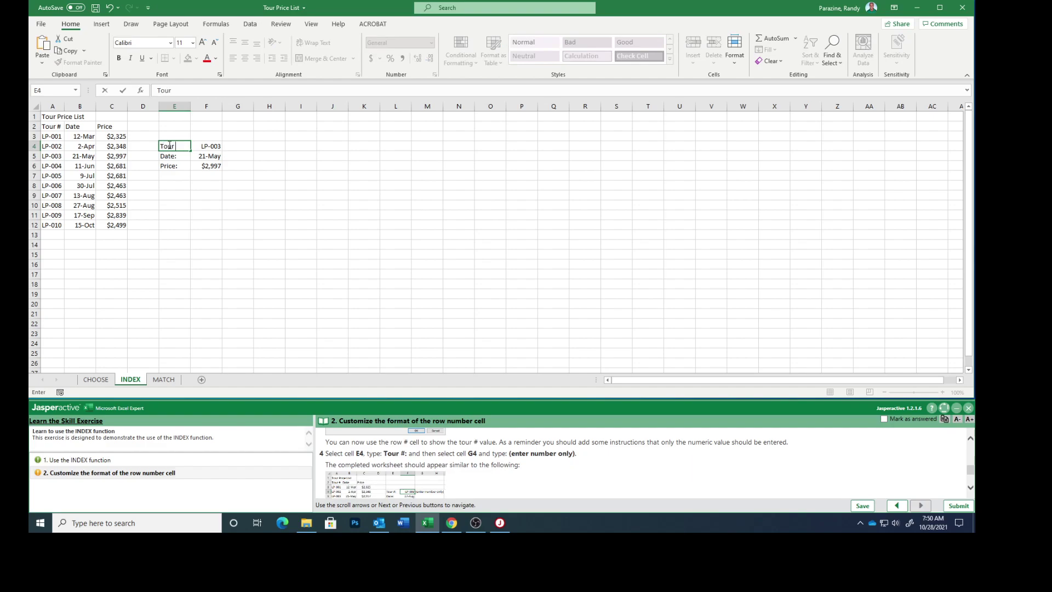
pyautogui.write(' #:')
pyautogui.click(239, 147)
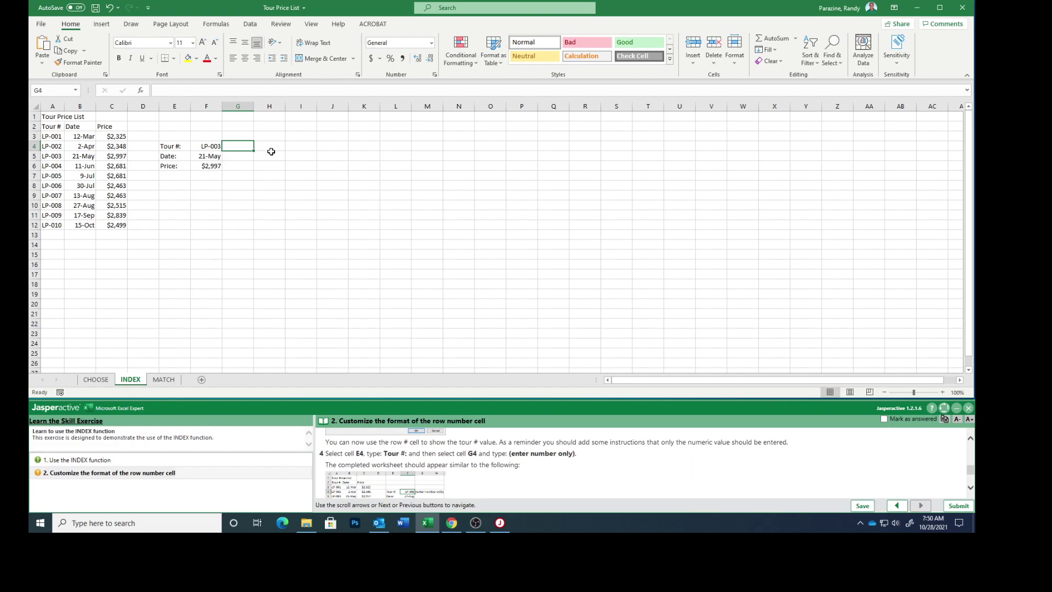
pyautogui.write('(')
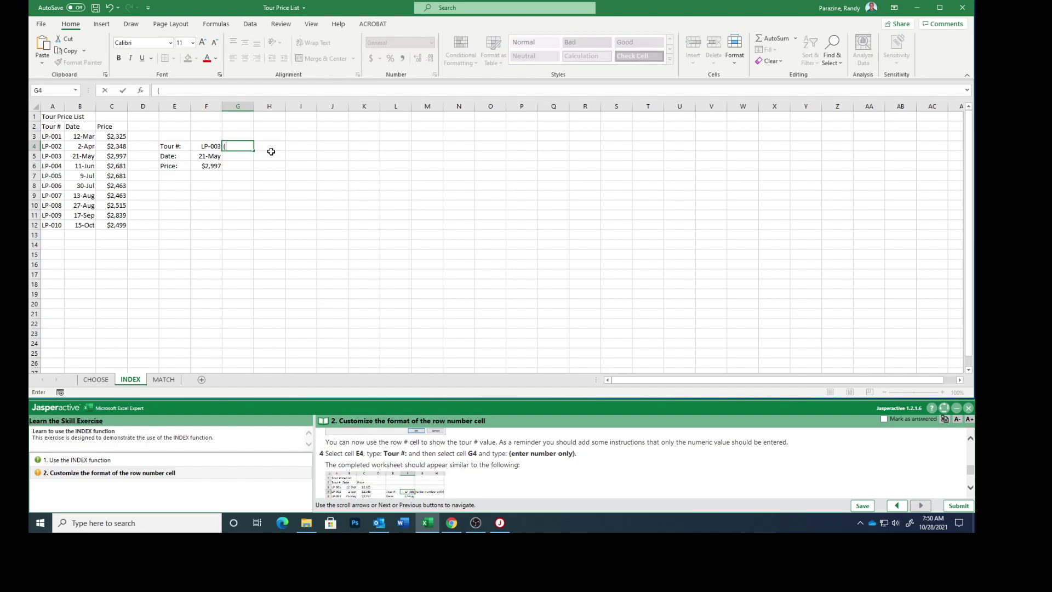
pyautogui.write('enter number only)')
pyautogui.press('Return')
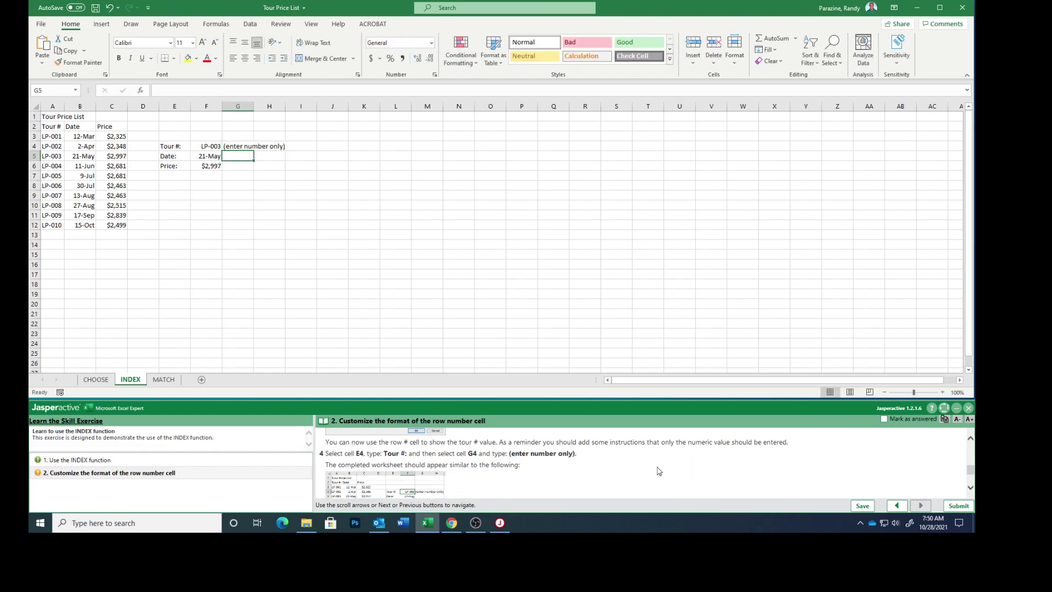
pyautogui.scroll(-1, 608, 471)
pyautogui.scroll(-2, 607, 472)
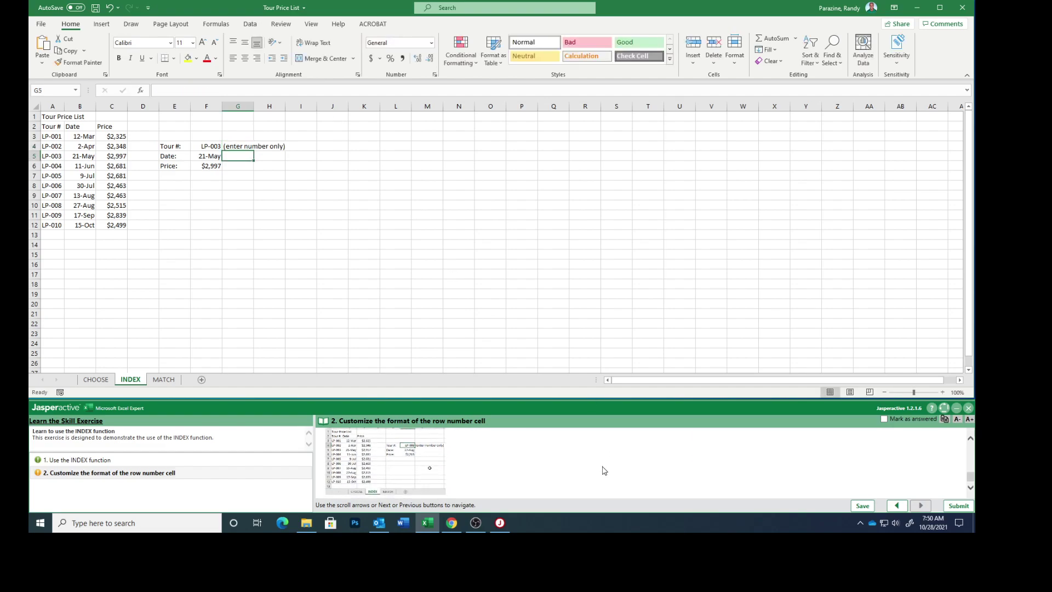
pyautogui.click(367, 475)
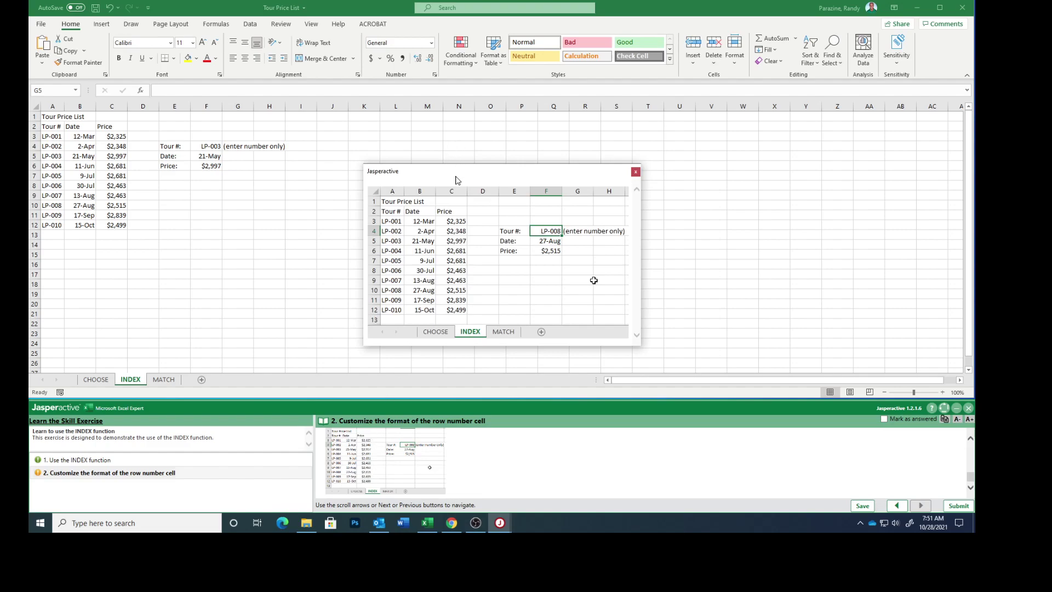
pyautogui.moveTo(456, 176); pyautogui.dragTo(398, 125)
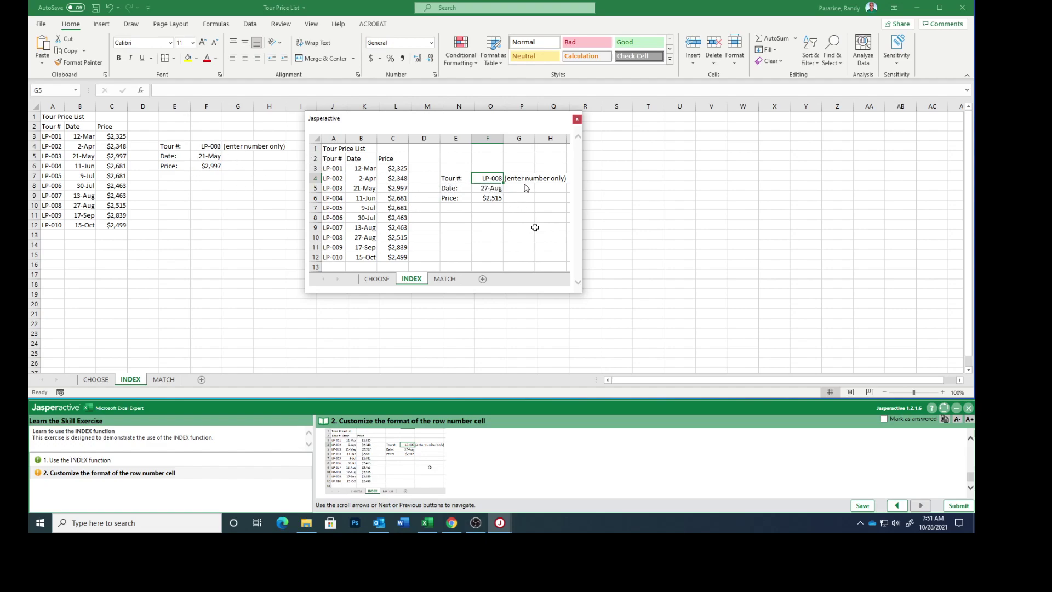
pyautogui.click(577, 119)
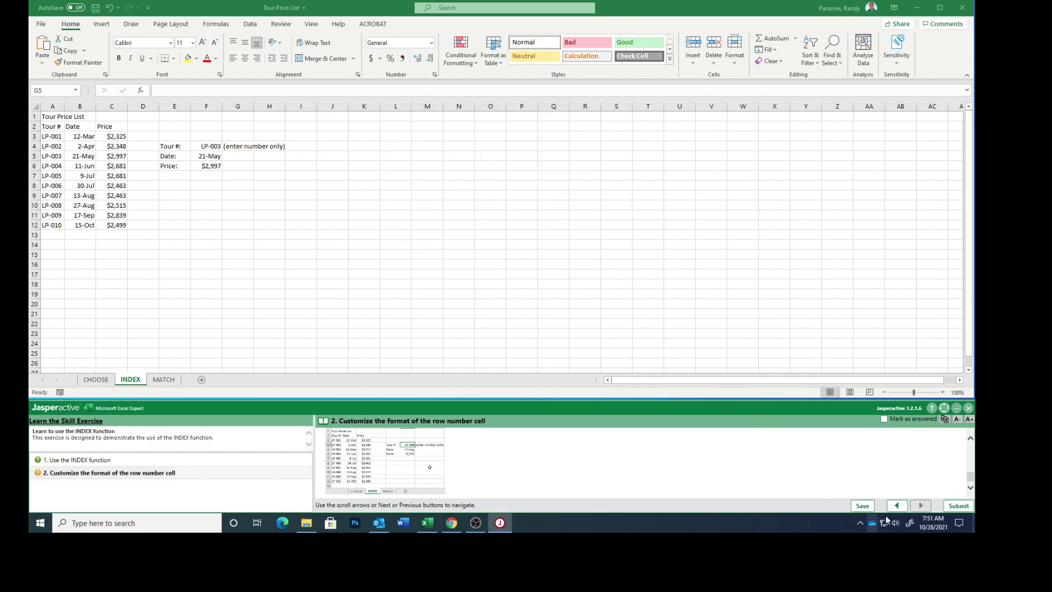
# Step: Mark step 2 answered and submit the exercise results for scoring
pyautogui.click(883, 419)
pyautogui.click(959, 505)
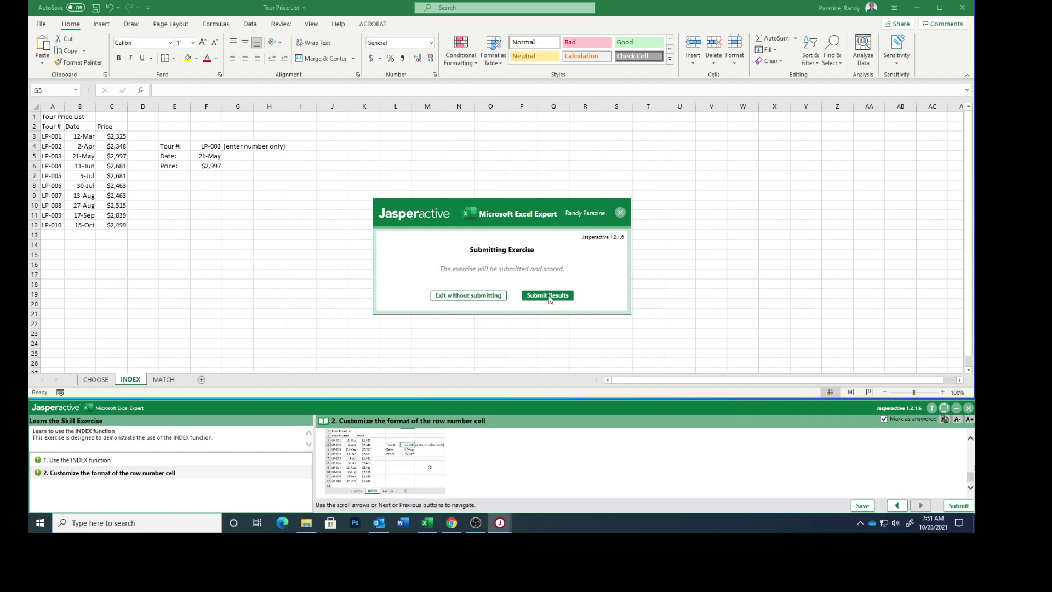
pyautogui.click(550, 299)
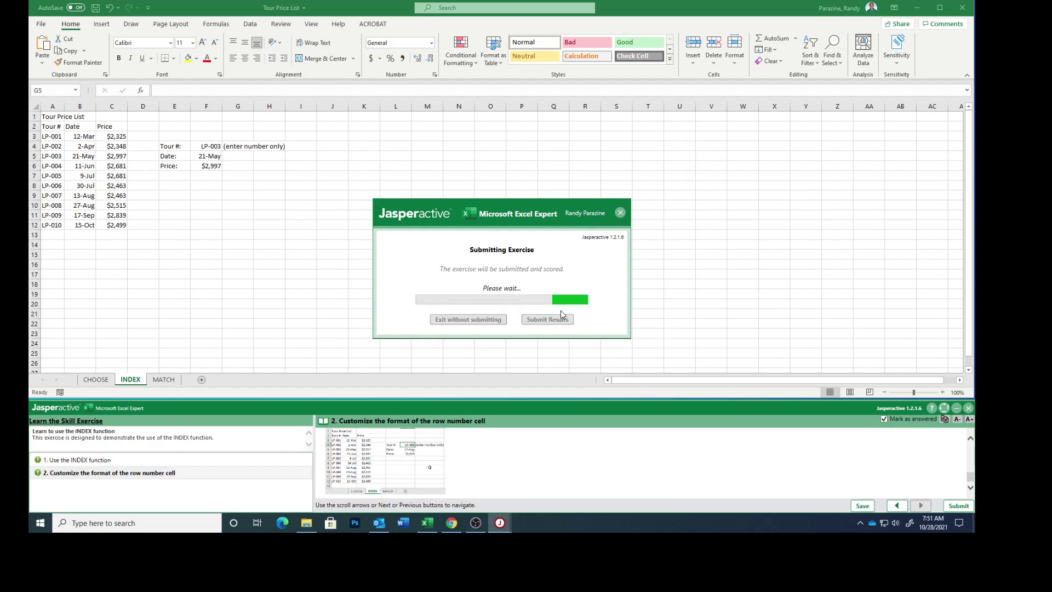